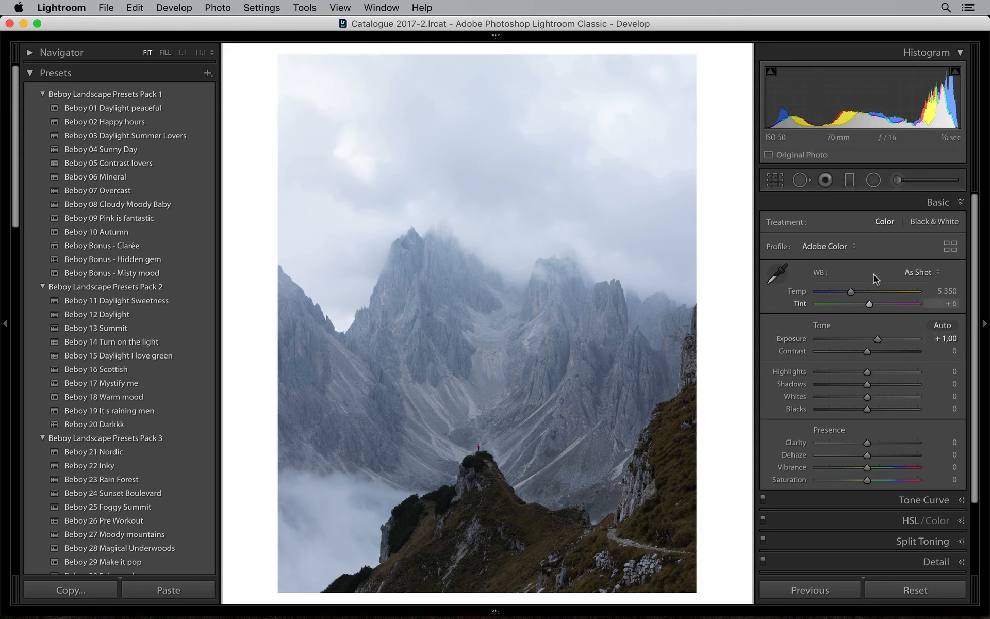
Set the photo's colour profile to Adobe Vivid and collapse the basic adjustments
left_click(855, 246)
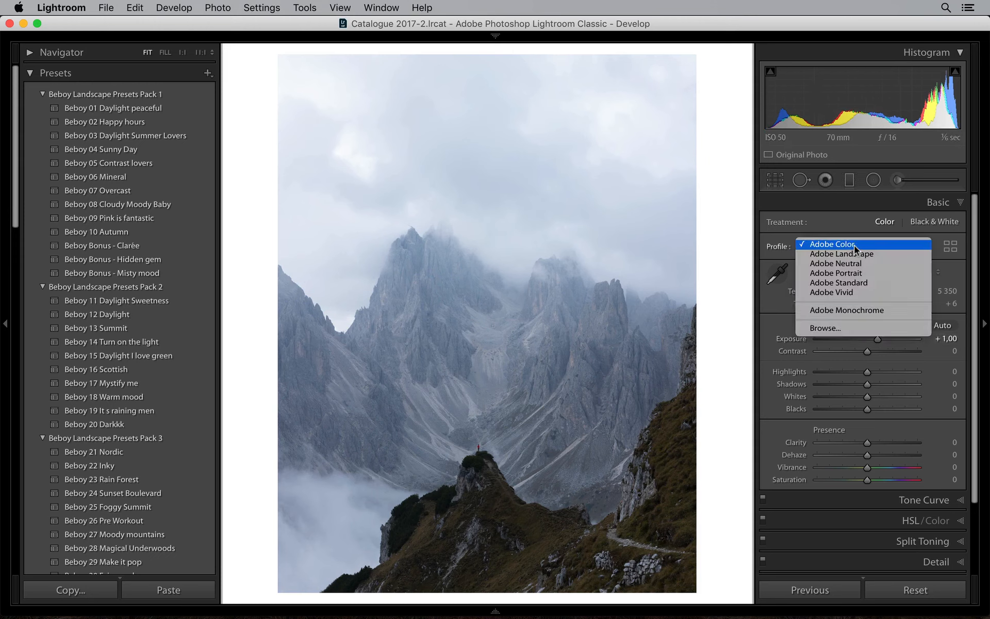
left_click(857, 293)
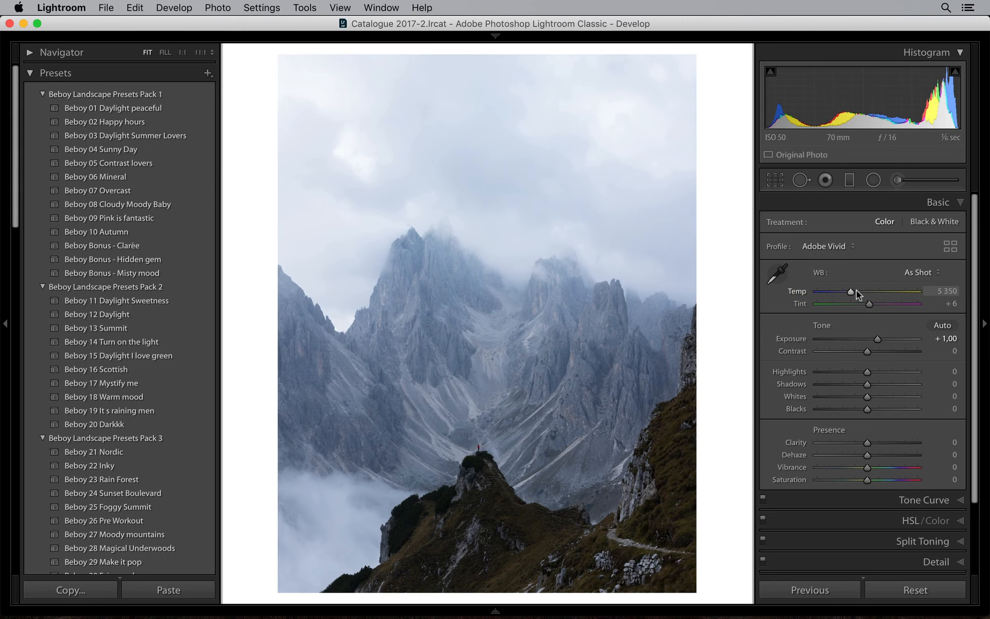
left_click(850, 201)
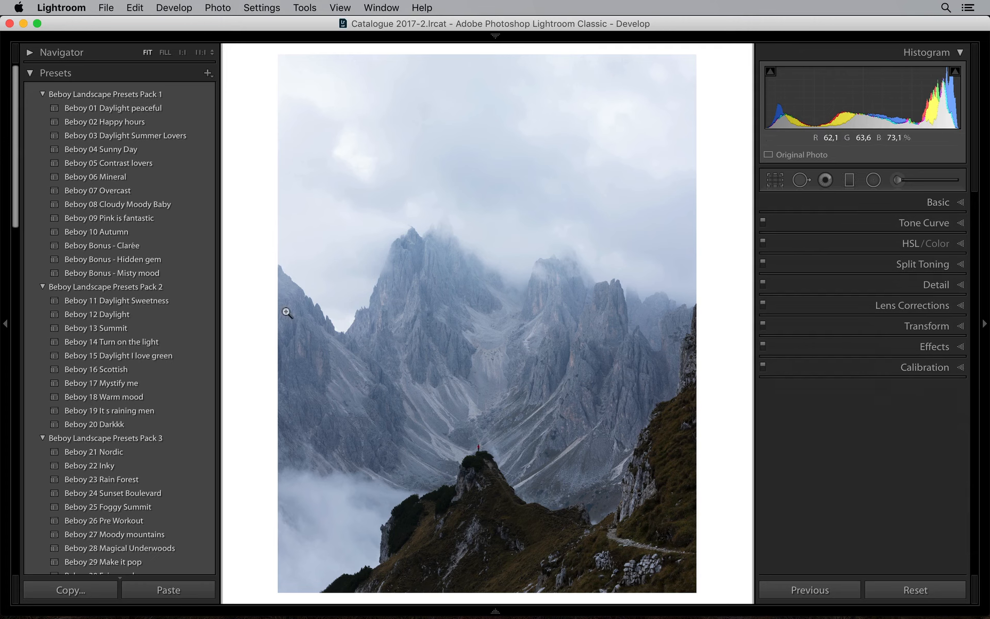
Apply the Beboy 37 Mineral G preset to the photo
scroll(200, 337, "down", 10)
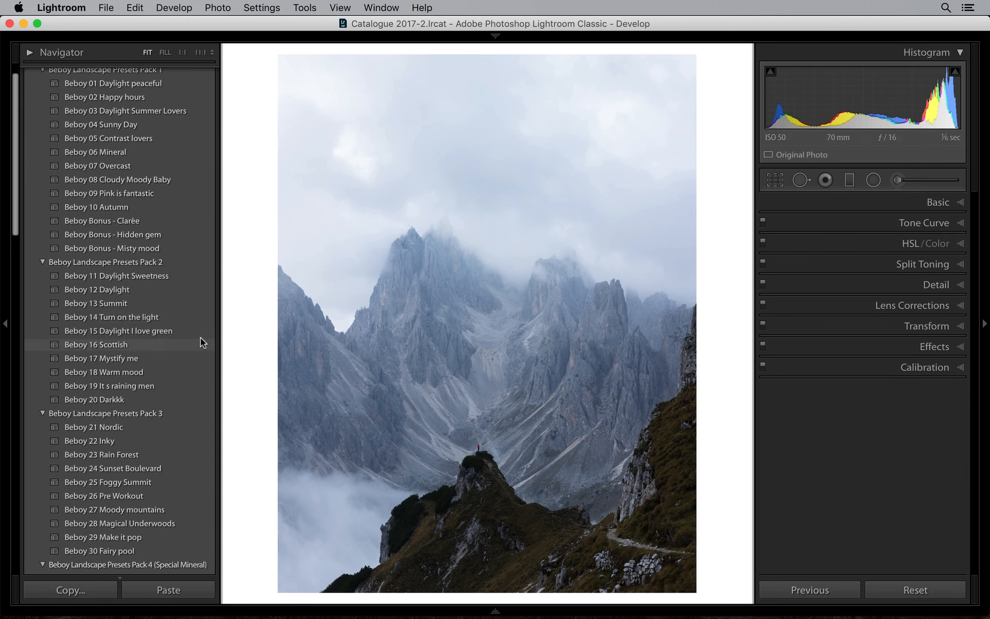
scroll(200, 338, "down", 6)
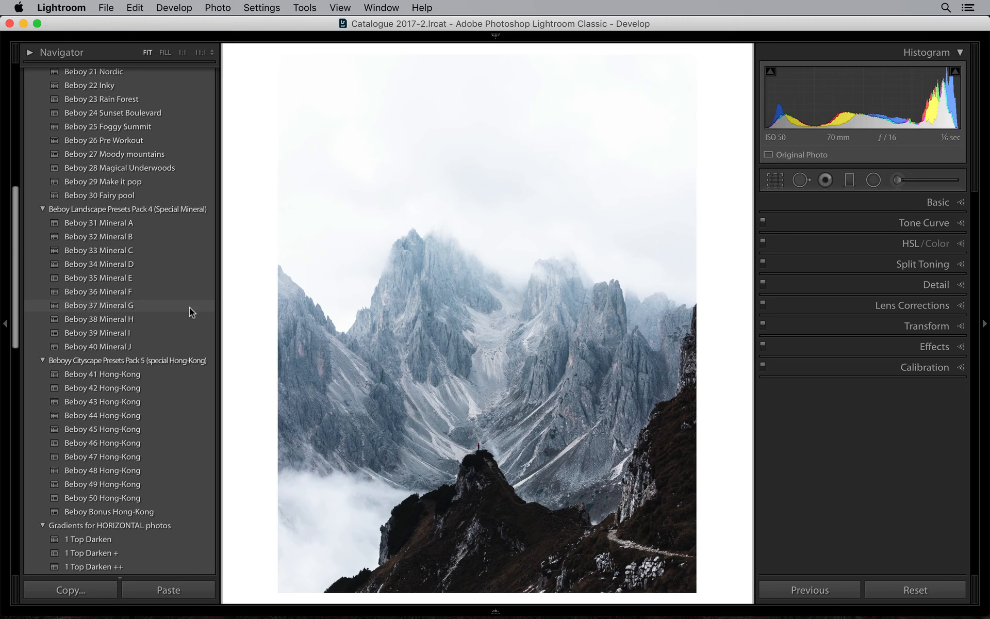
left_click(190, 308)
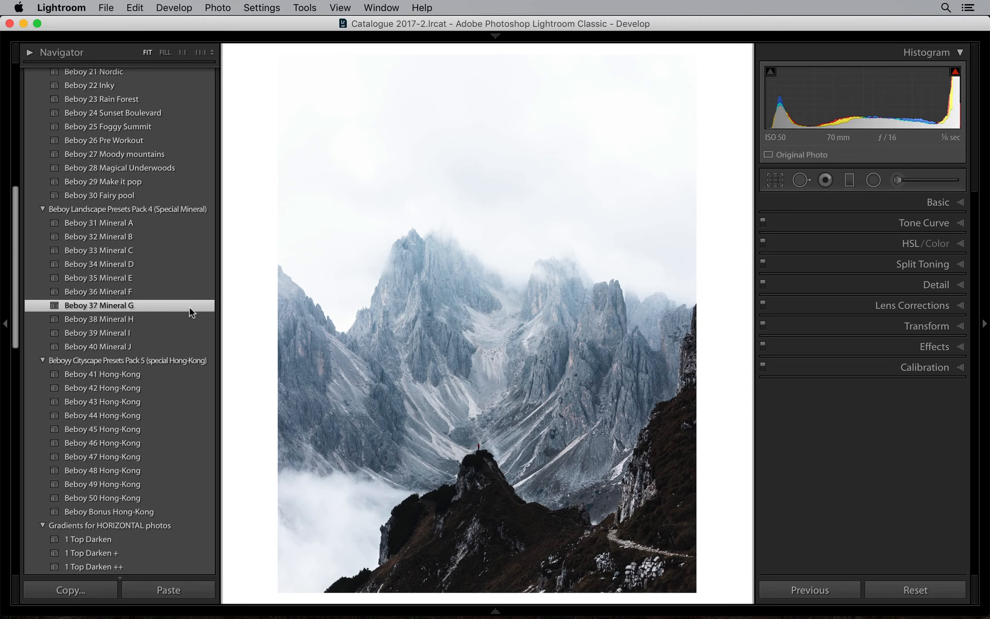
Apply the horizontal gradient preset 1 Top Darken +++ and move its graduated filter slightly lower, to just above the peaks
scroll(190, 308, "down", 10)
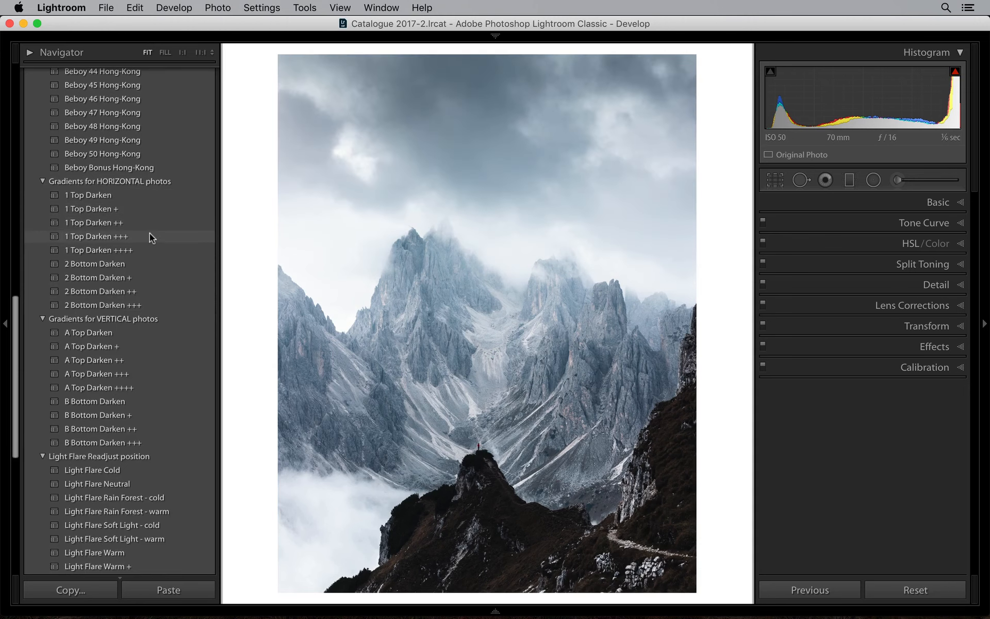
left_click(150, 235)
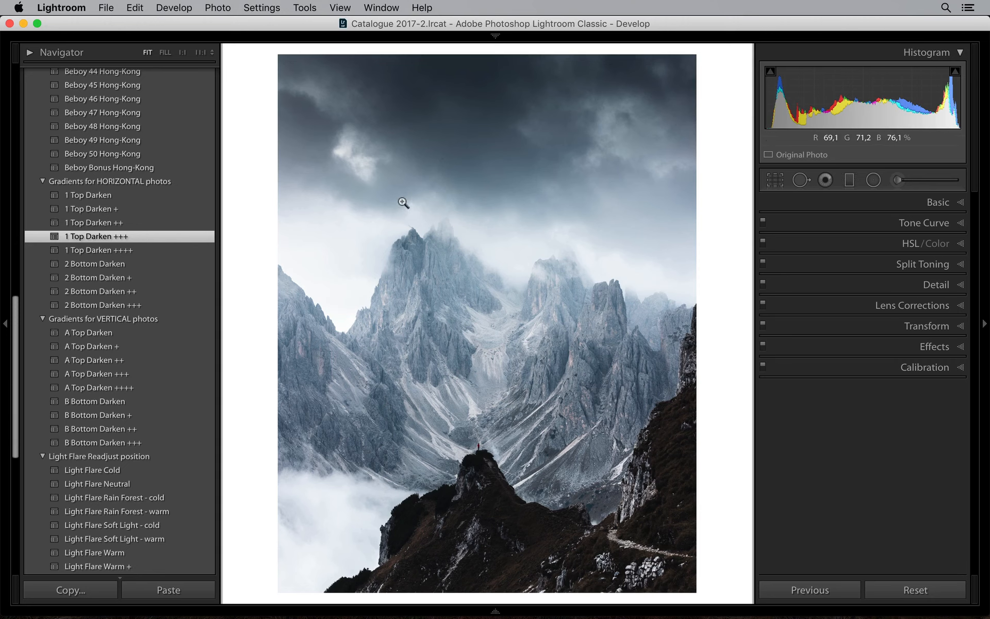
key("m")
left_click(477, 189)
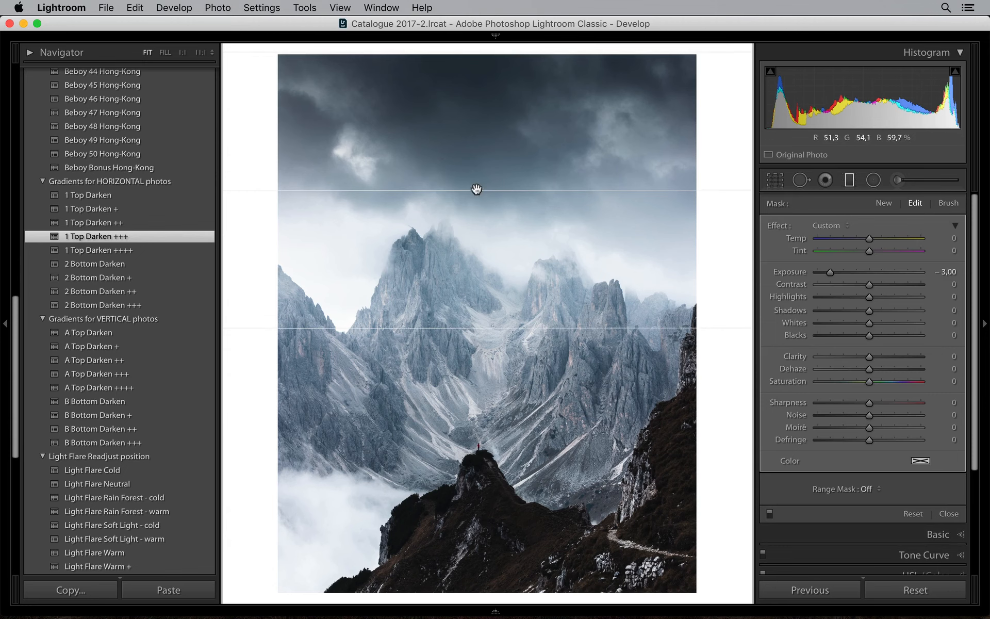
left_click_drag(477, 190, 465, 215)
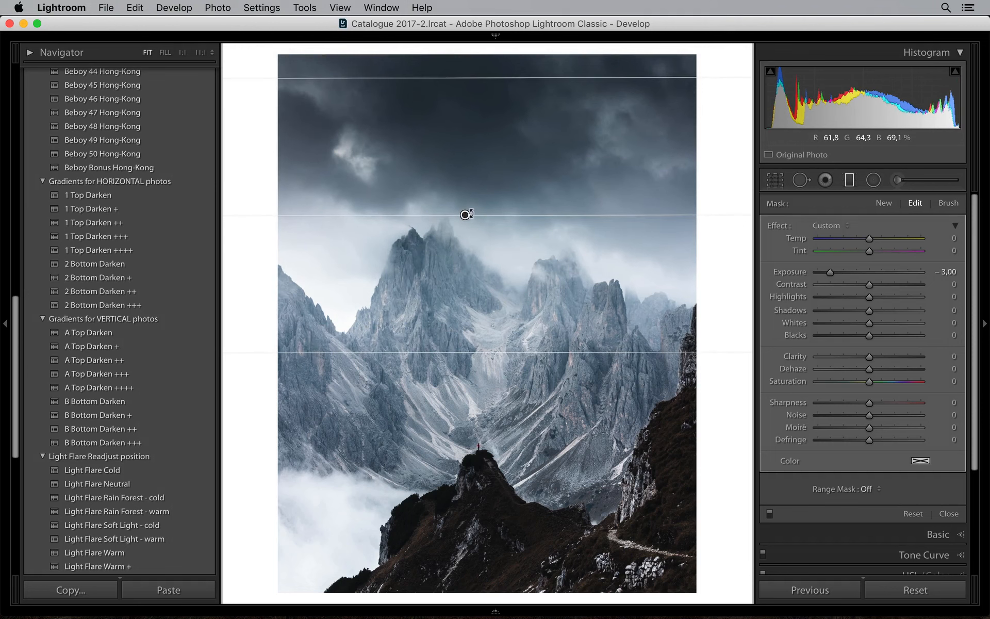
key("m")
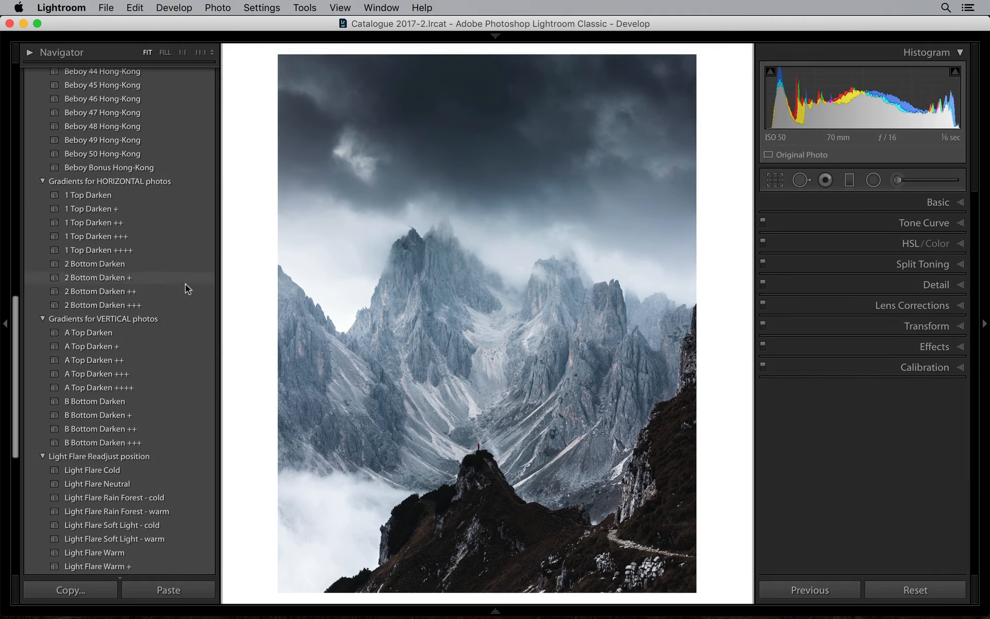
Apply the 2 Vignette preset from Vignette style 2 and compare the edited photo with its unedited copy
scroll(178, 285, "down", 10)
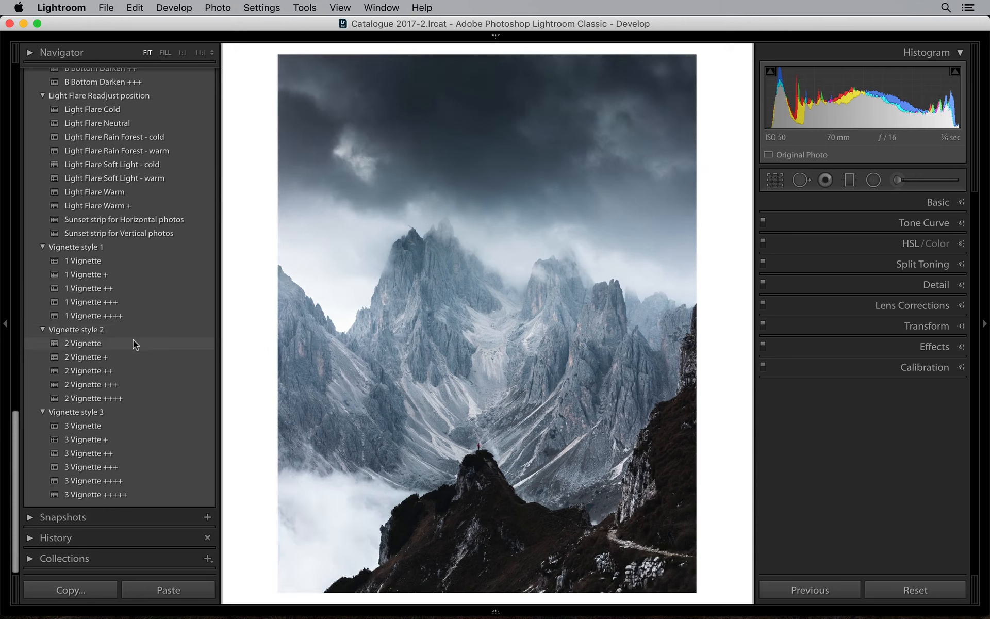
left_click(133, 341)
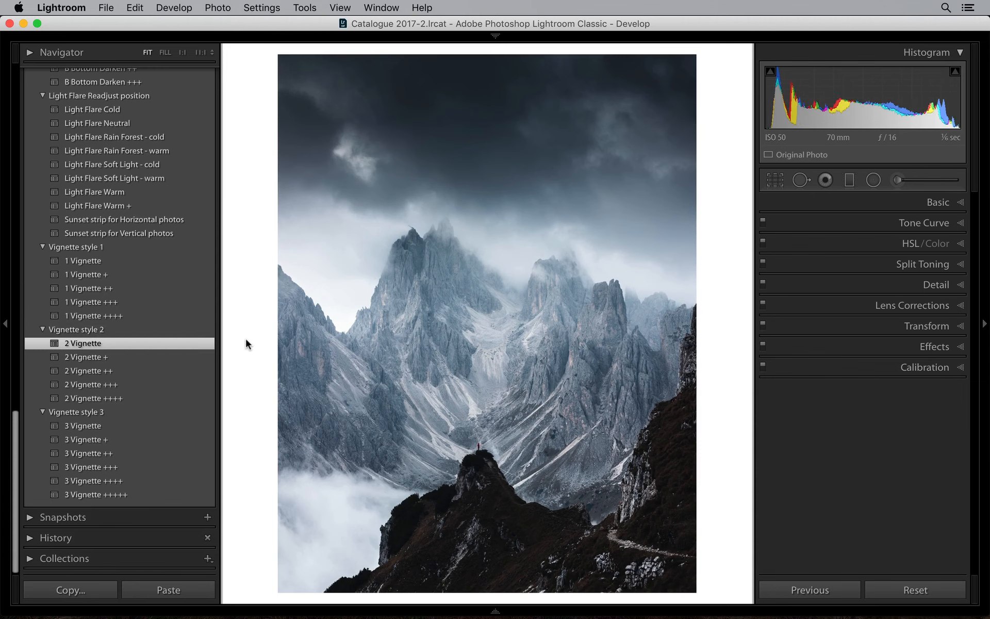
key("Right")
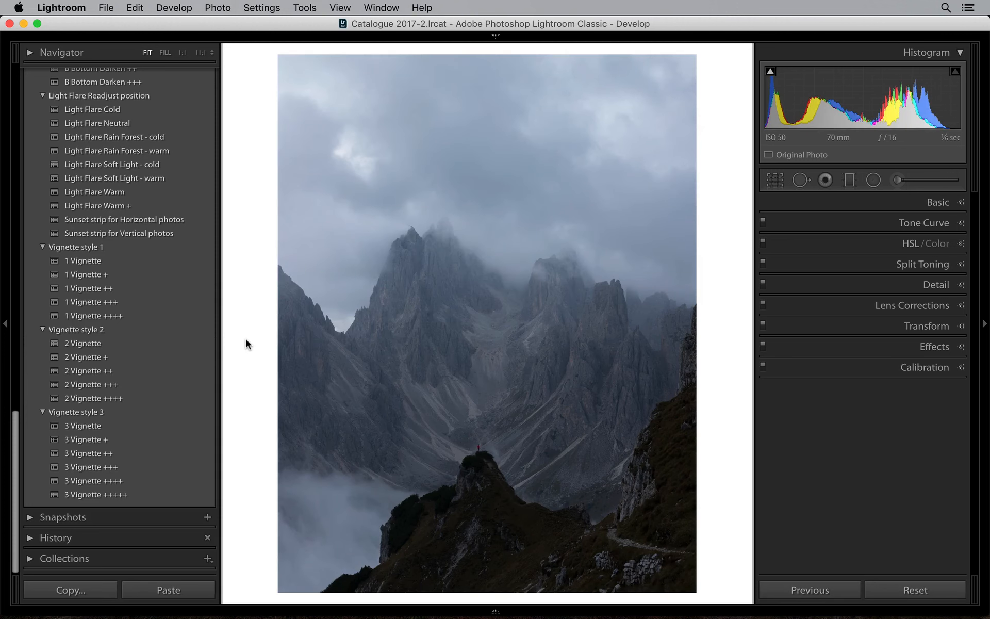
key("Left")
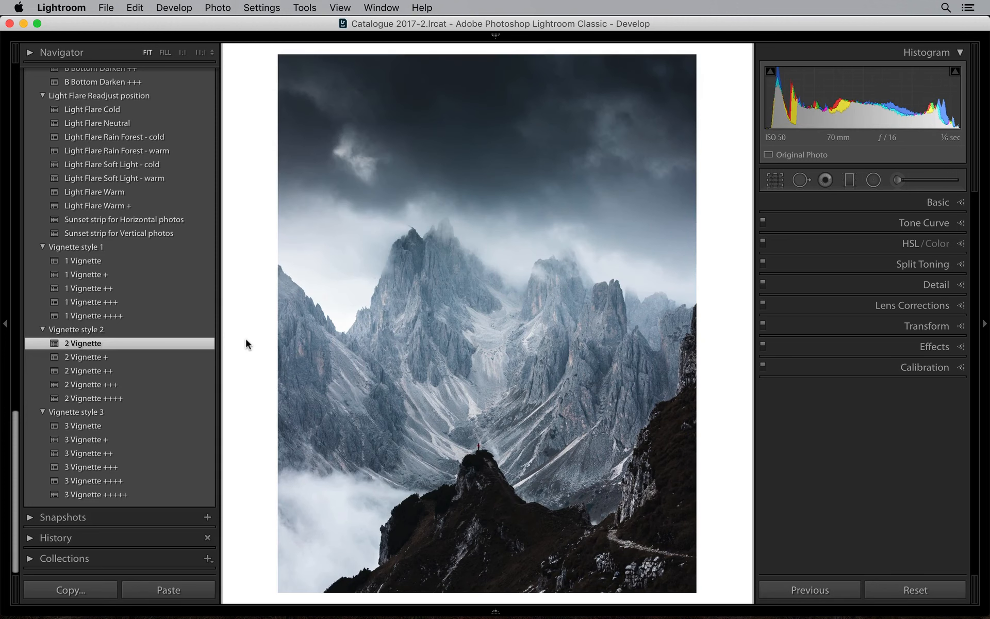
key("Right")
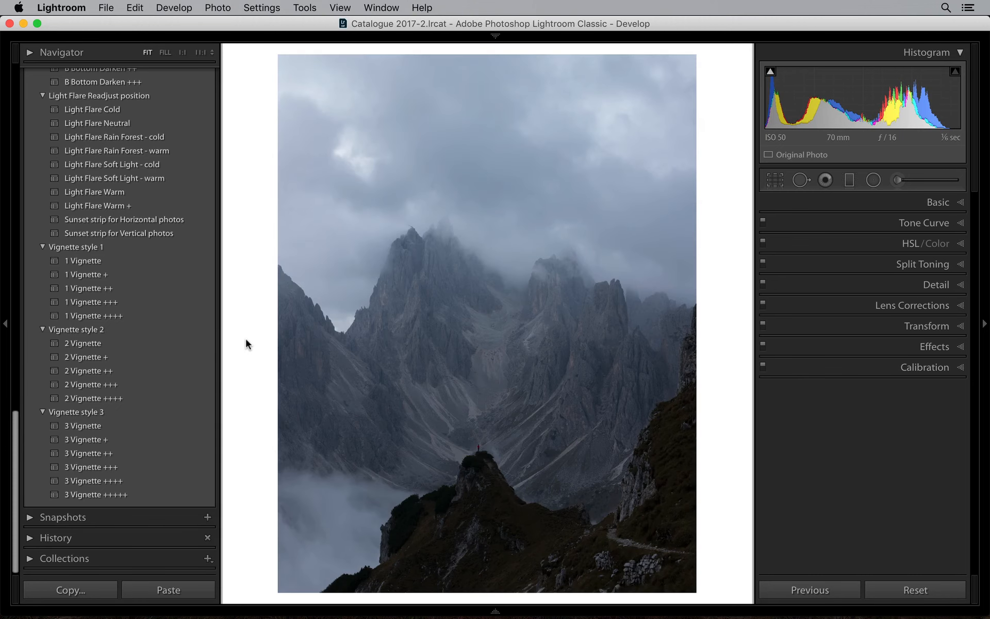
key("Left")
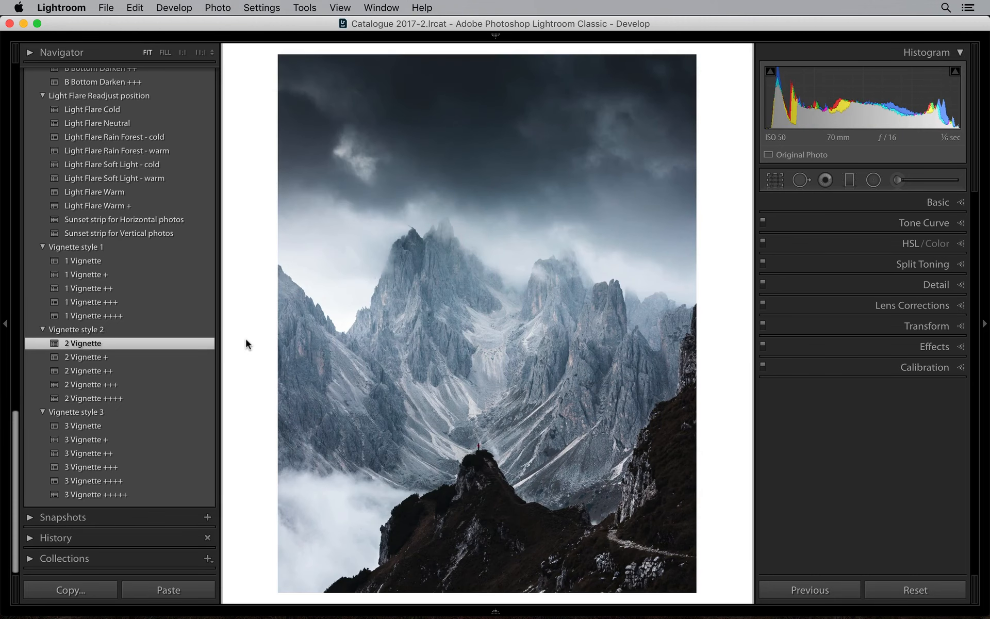
key("Right")
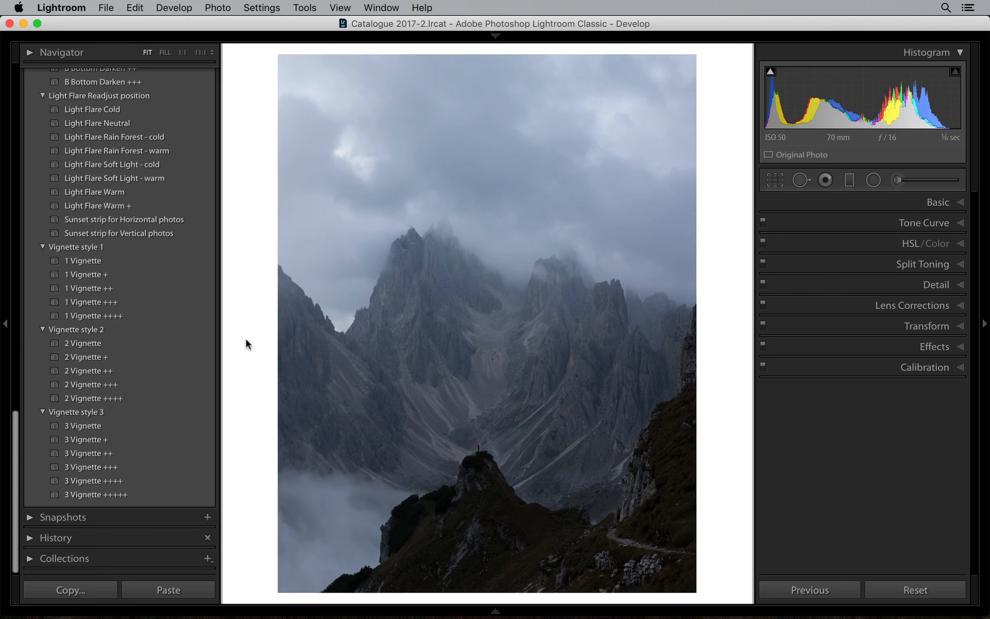
key("Left")
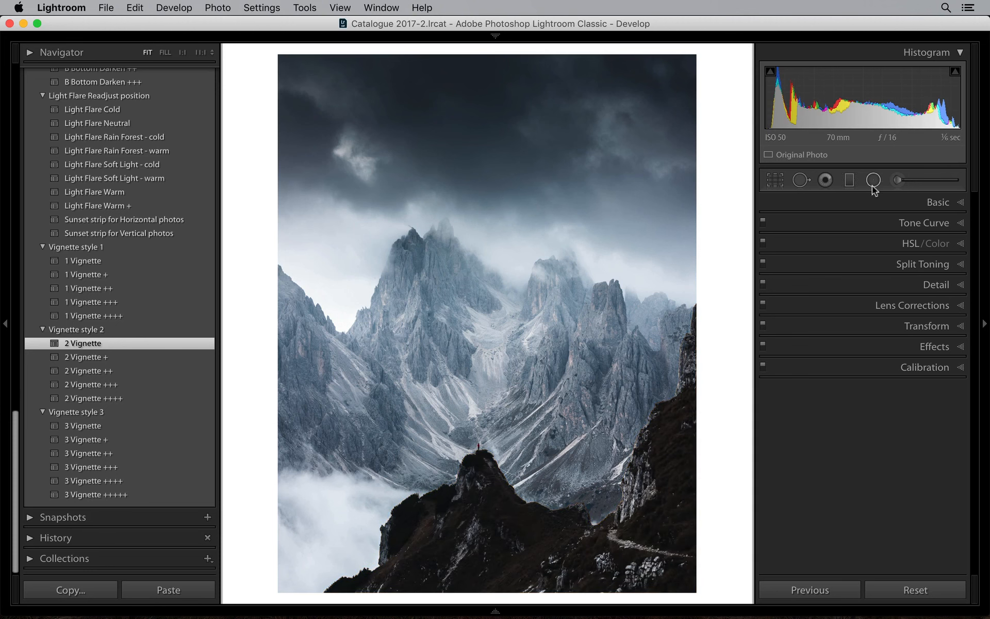
Brighten the dark foreground ridge and slope with an adjustment brush of size 15 and shadows at 100
left_click(897, 180)
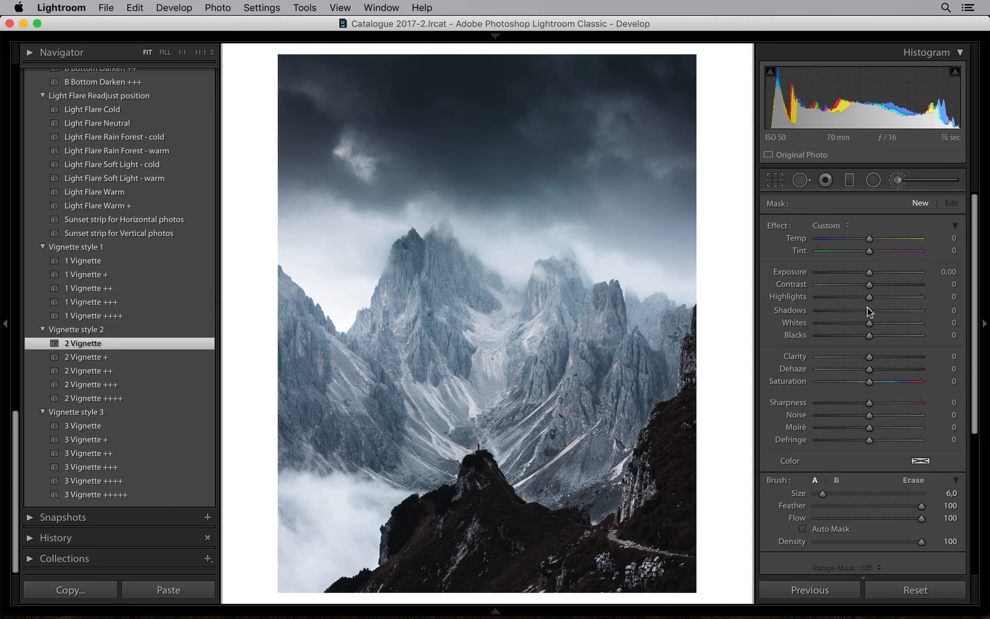
left_click_drag(869, 310, 911, 311)
scroll(454, 532, "up", 5)
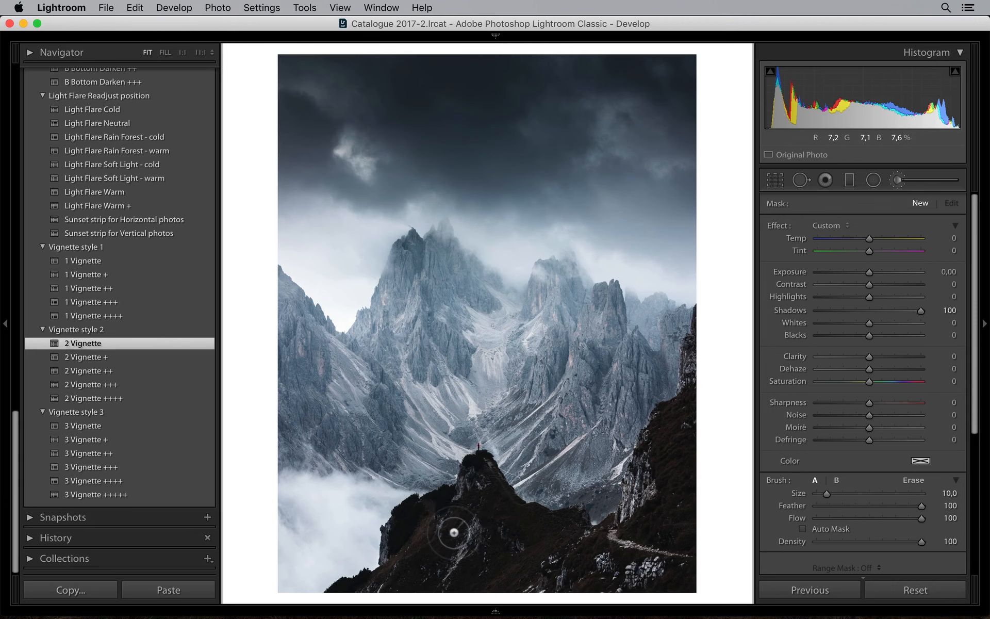
scroll(454, 532, "up", 5)
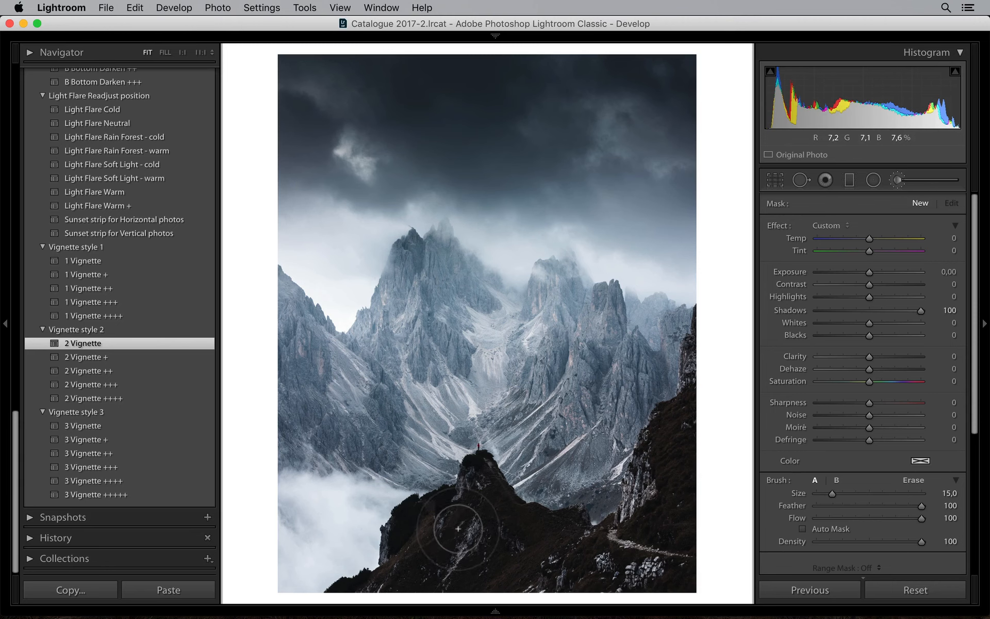
mouse_move(460, 531)
left_mouse_down()
mouse_move(504, 513)
mouse_move(482, 489)
mouse_move(480, 503)
mouse_move(423, 536)
mouse_move(407, 567)
mouse_move(346, 600)
mouse_move(485, 578)
mouse_move(490, 547)
mouse_move(455, 513)
mouse_move(496, 541)
mouse_move(554, 547)
mouse_move(600, 579)
mouse_move(670, 583)
mouse_move(713, 503)
mouse_move(689, 511)
mouse_move(701, 490)
mouse_move(679, 447)
mouse_move(713, 431)
mouse_move(703, 423)
mouse_move(718, 408)
left_mouse_up()
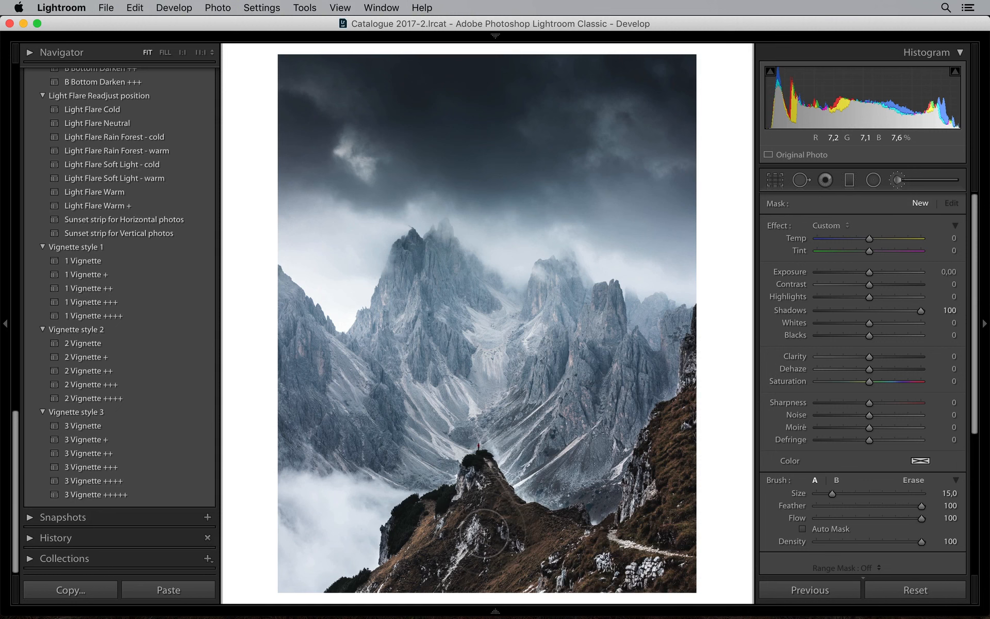
left_click_drag(454, 533, 484, 531)
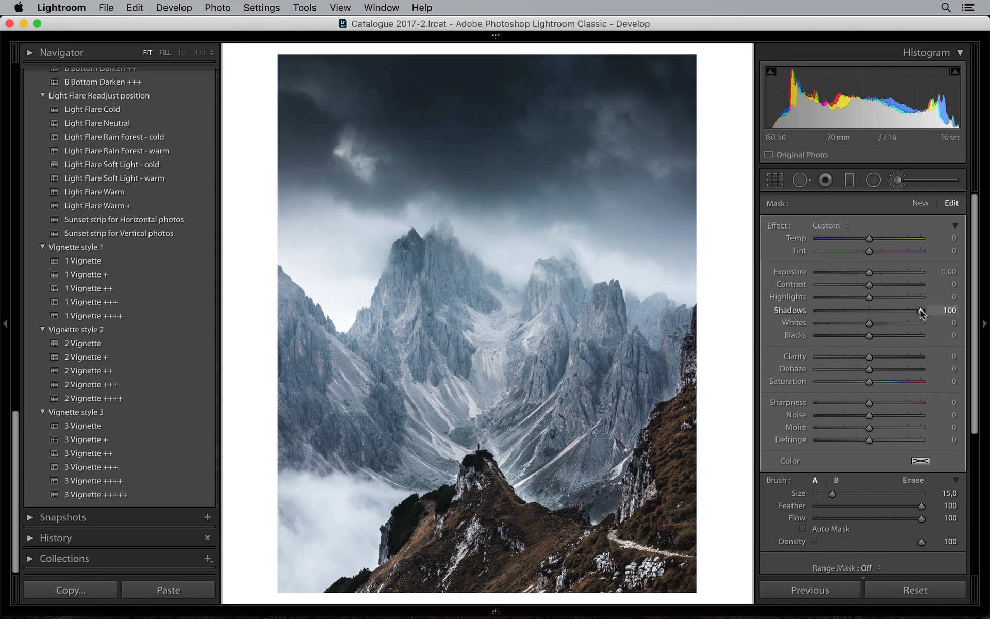
Reset the foreground brush mask's shadows, raise them to a moderate positive value, and finish the brush adjustment
left_click_drag(883, 311, 868, 311)
double_click(868, 311)
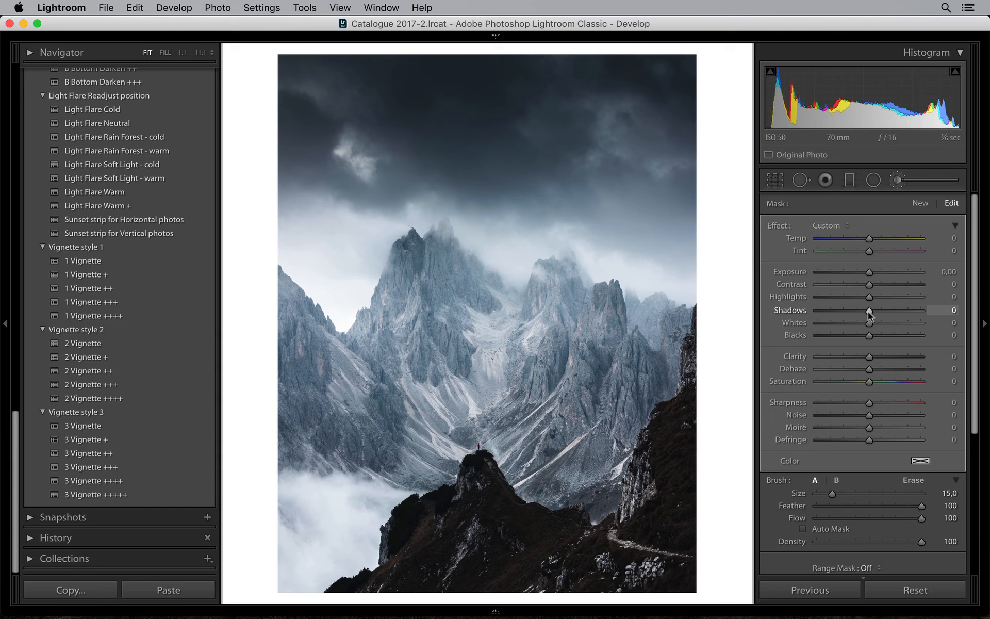
left_click_drag(868, 311, 889, 312)
key("k")
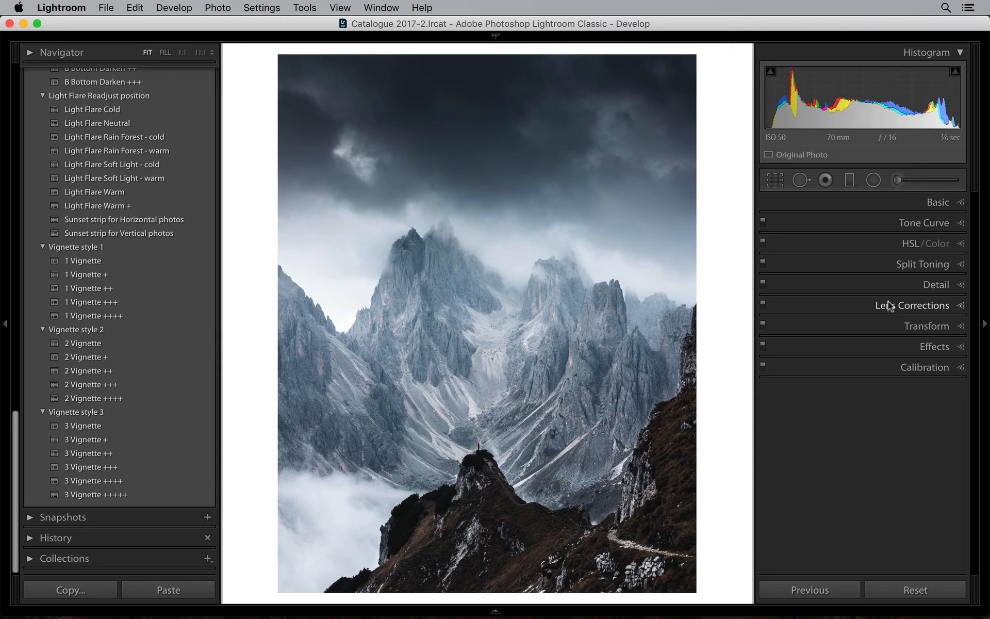
Draw a wide radial filter centred on the mountains with shadows reset to 0, and set its clarity to 50
left_click(873, 180)
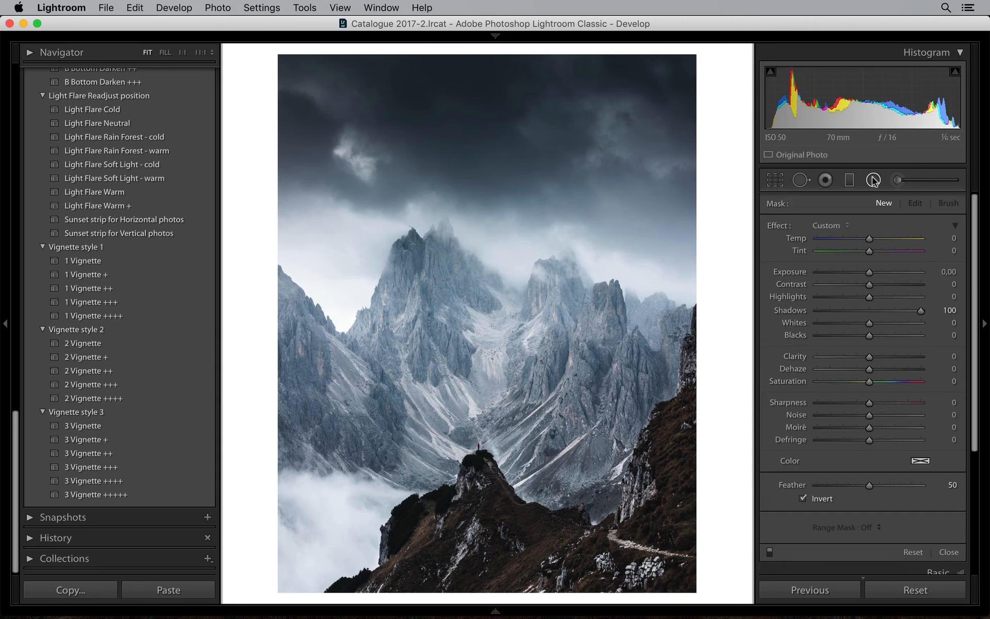
double_click(791, 309)
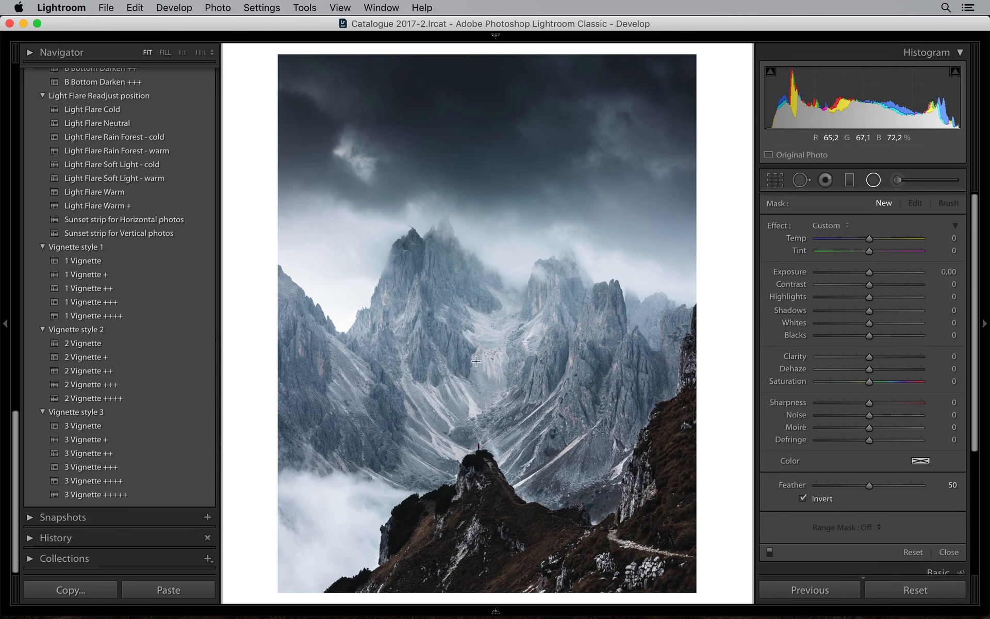
left_click_drag(485, 357, 265, 206)
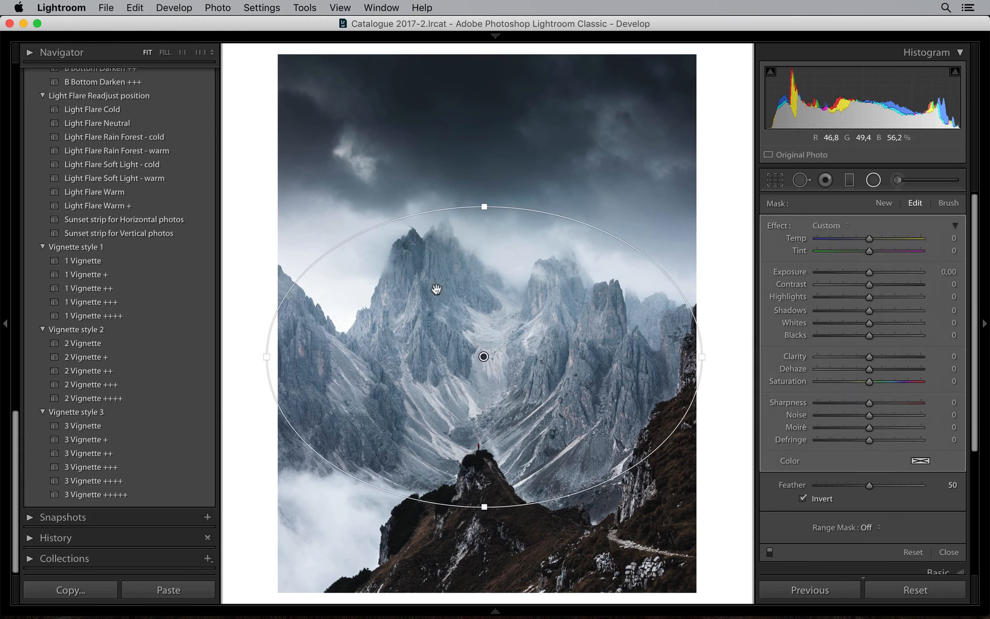
left_click_drag(482, 354, 474, 348)
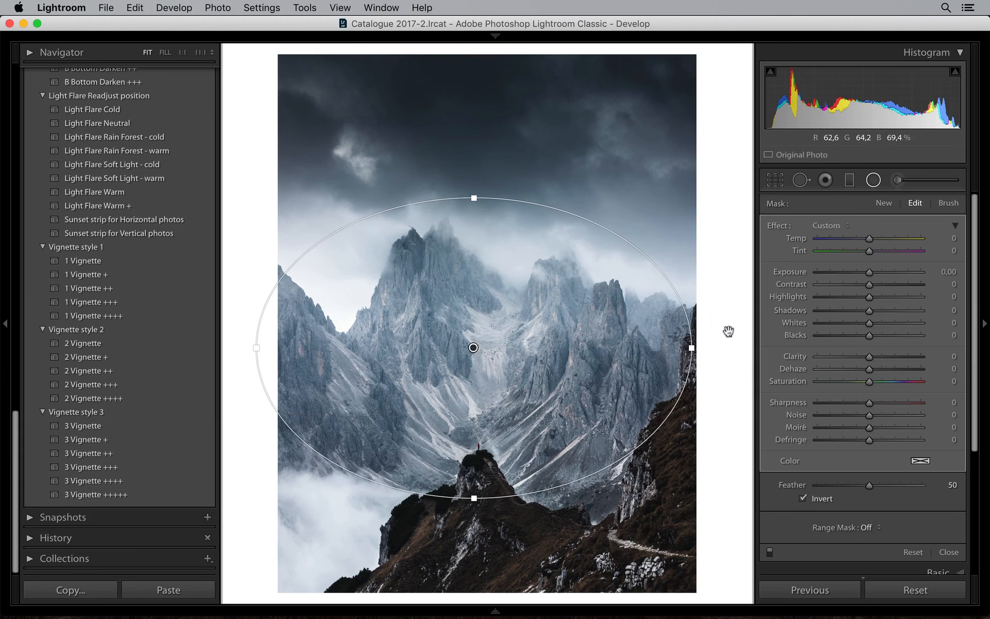
left_click_drag(868, 357, 892, 352)
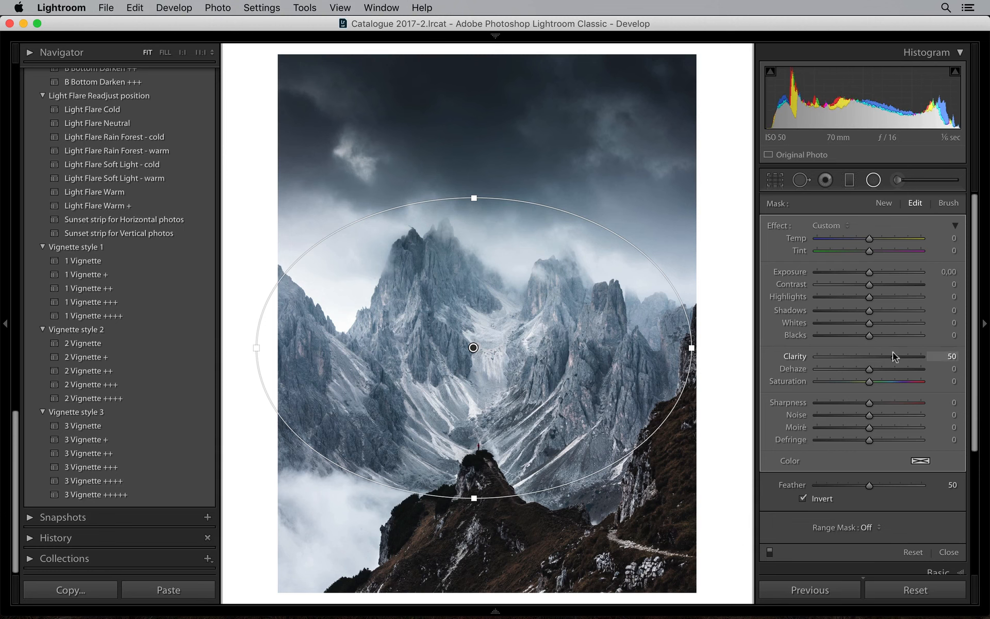
key("shift+m")
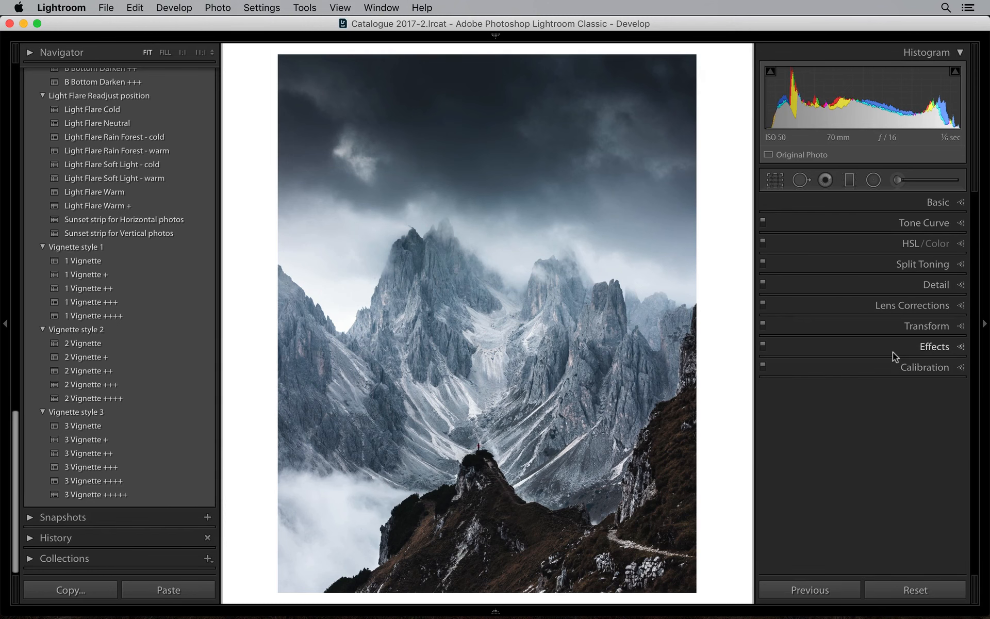
Compare the edited photo with its original before state
key("backslash")
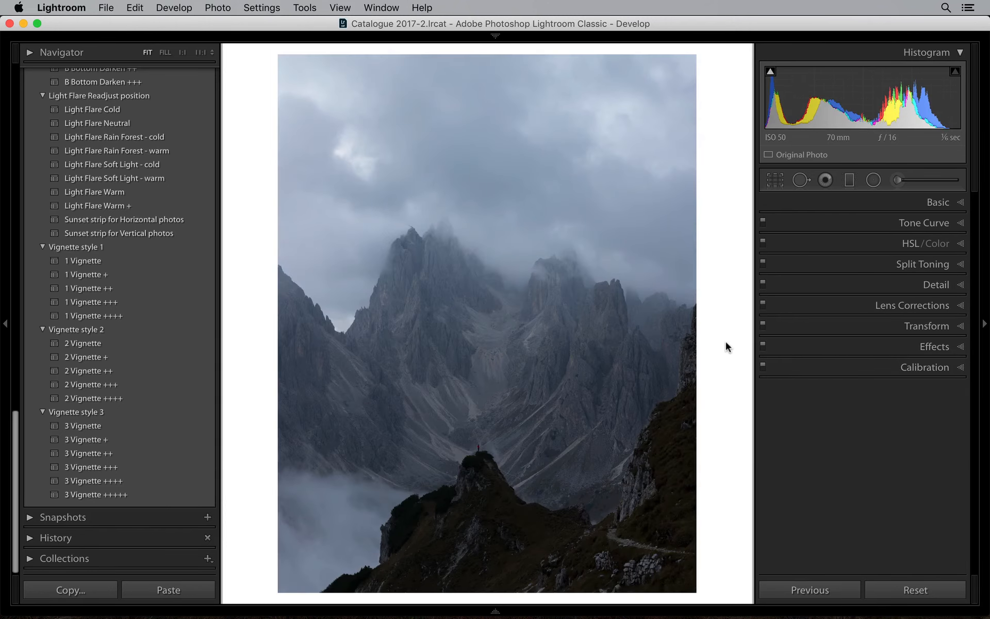
key("backslash")
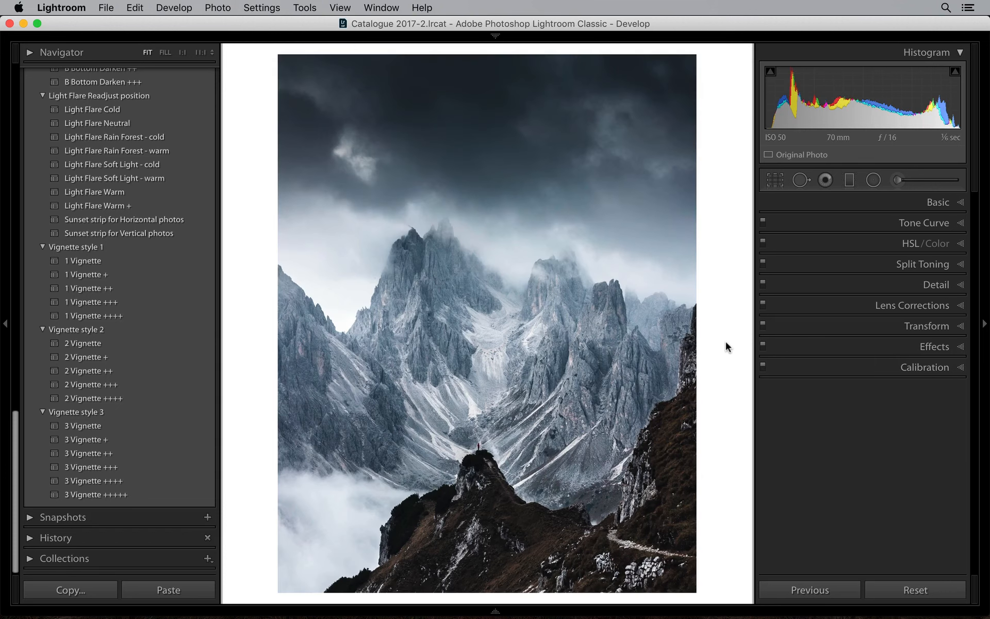
key("backslash")
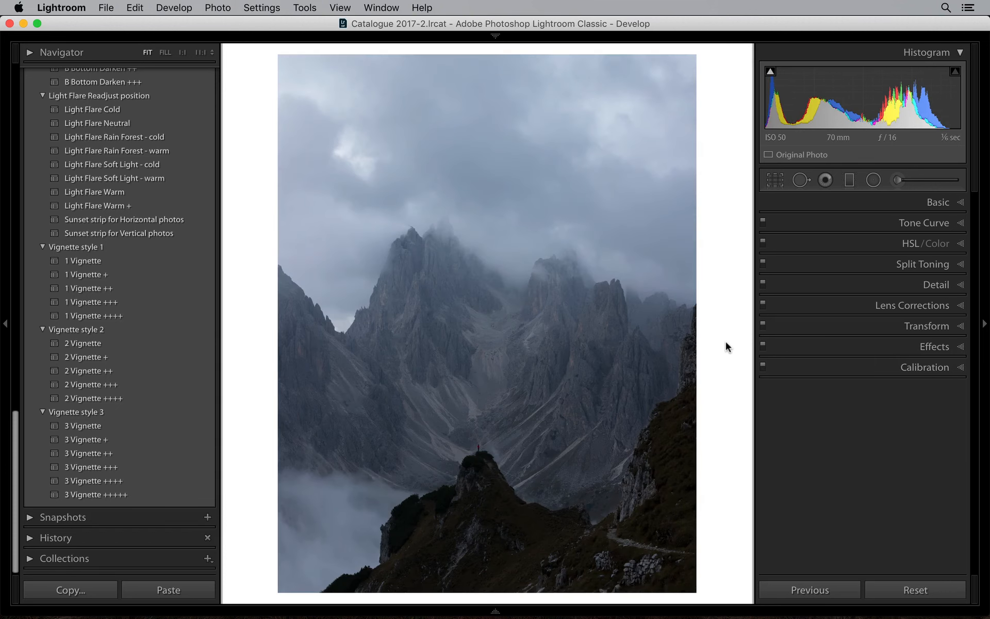
Paint over the hiker's red jacket with an adjustment brush of size 6 and exposure at 2.02
key("backslash")
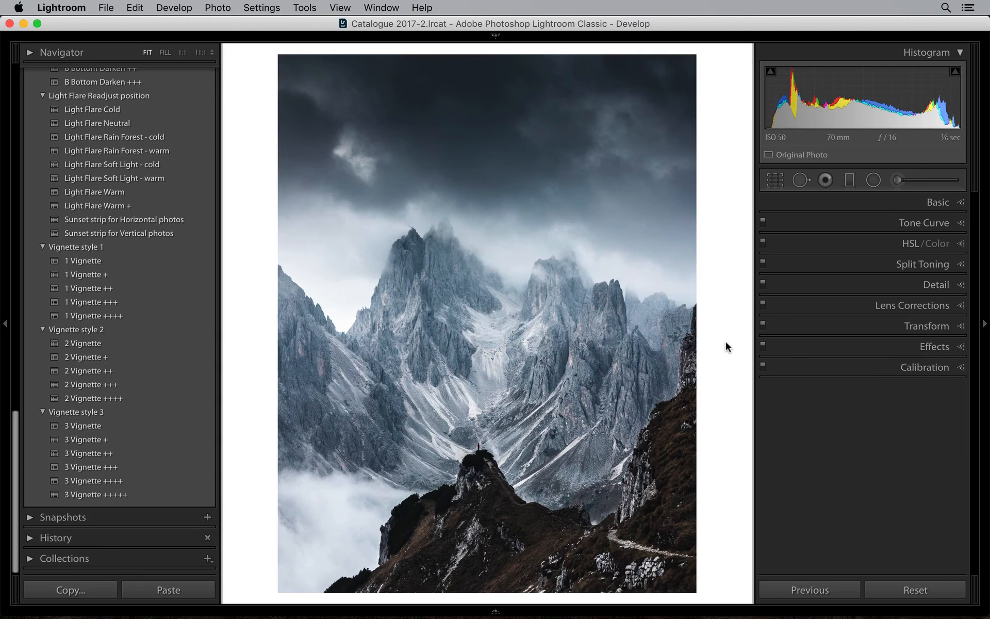
left_click(482, 467)
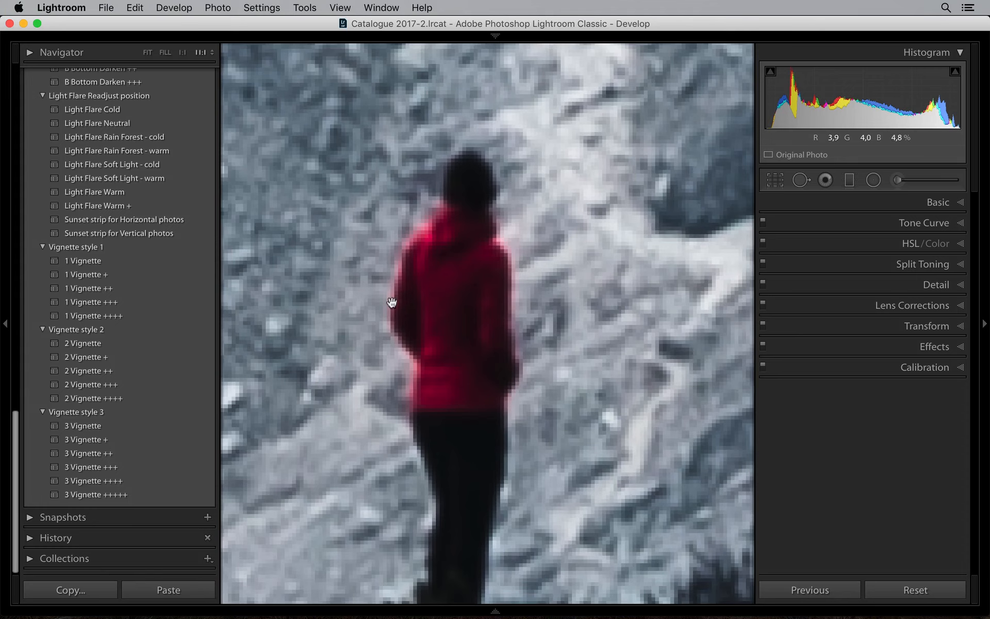
left_click(212, 55)
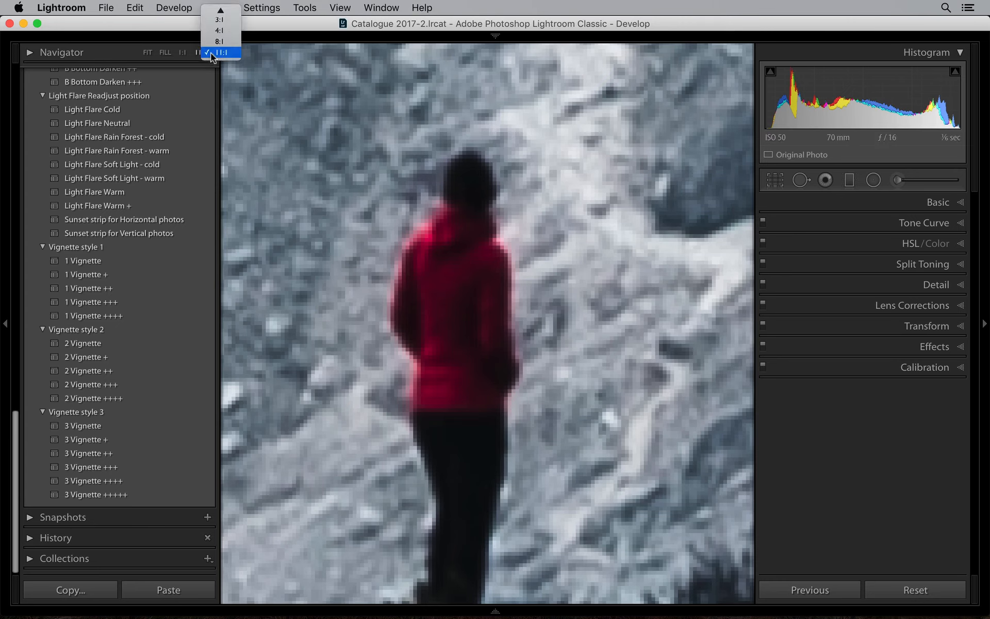
scroll(213, 56, "up", 3)
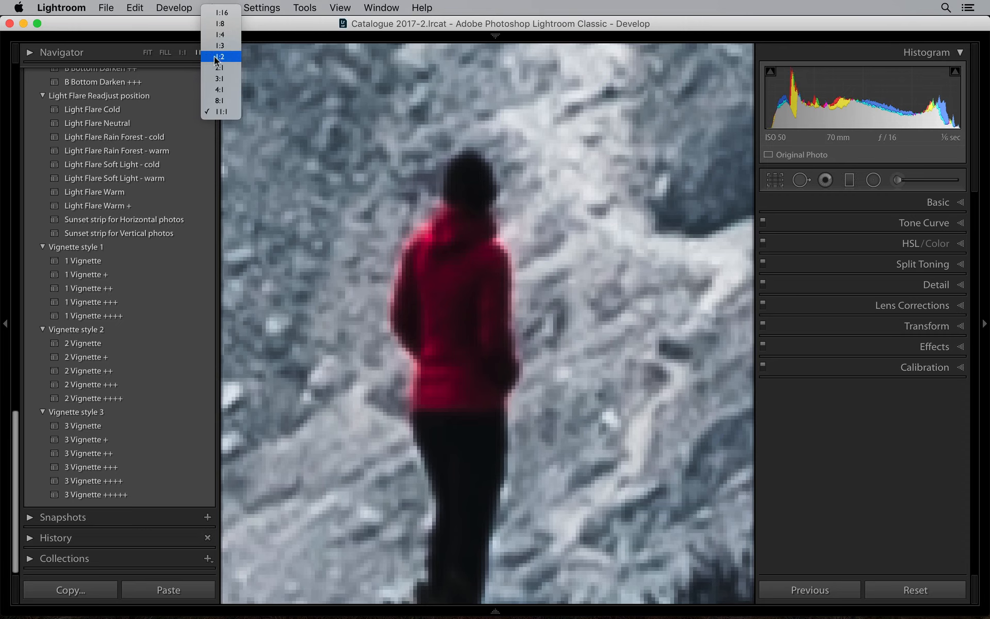
left_click(424, 247)
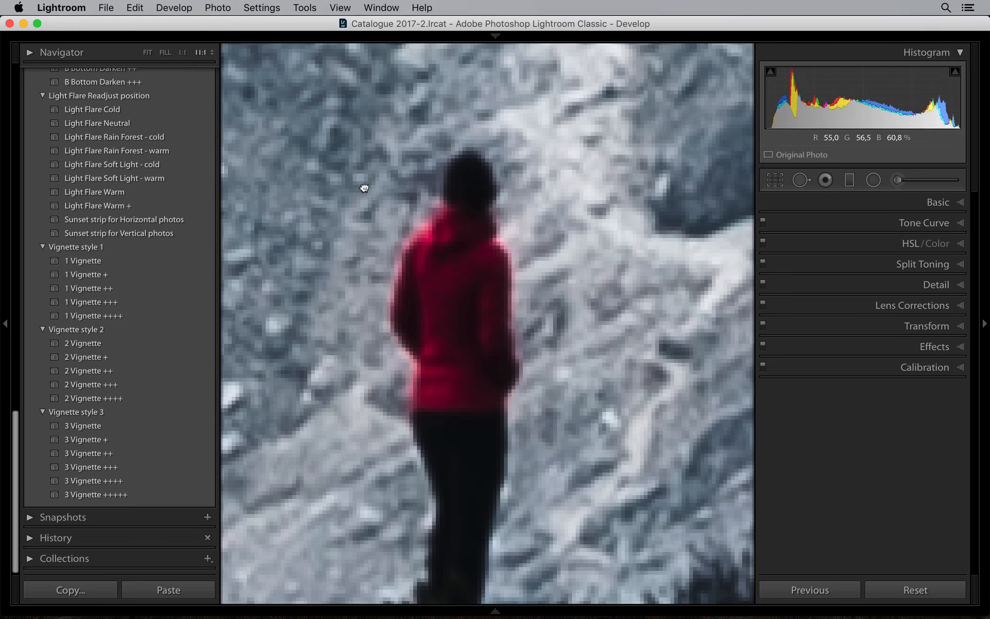
left_click_drag(360, 183, 350, 166)
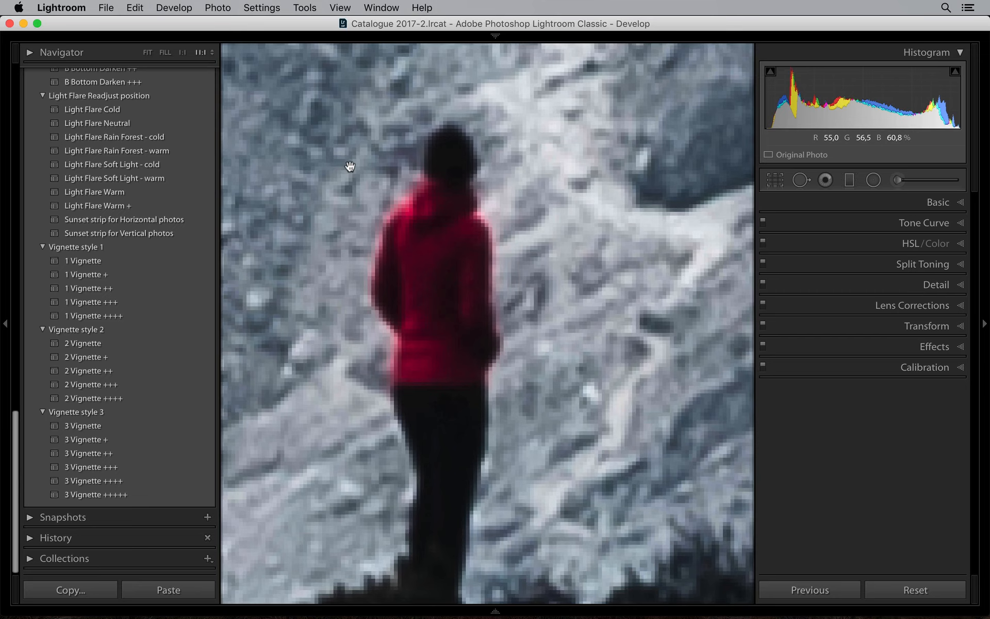
left_click(898, 180)
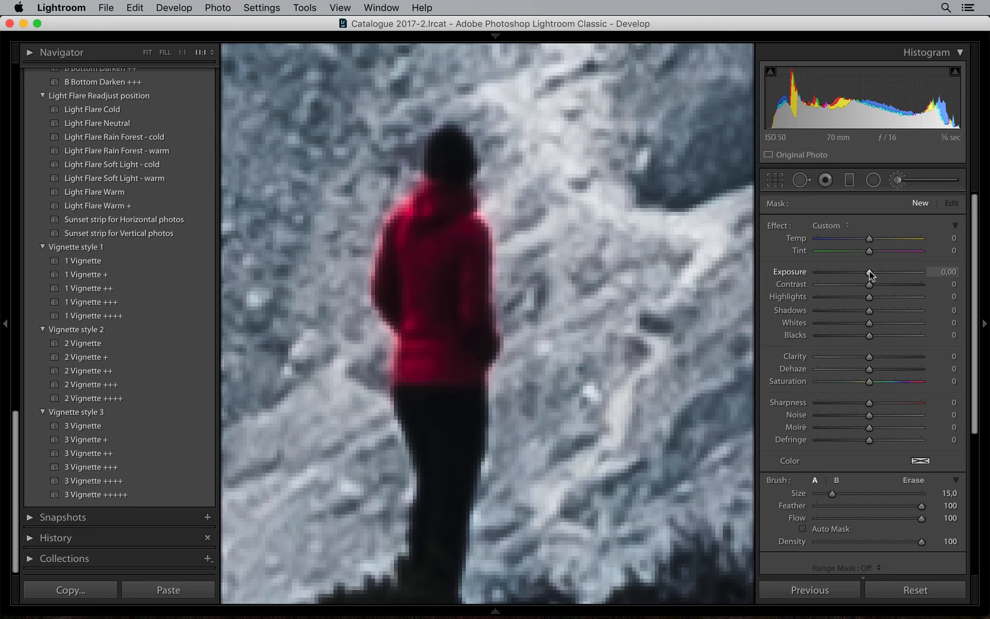
left_click_drag(870, 271, 895, 271)
scroll(450, 295, "down", 6)
scroll(450, 294, "down", 3)
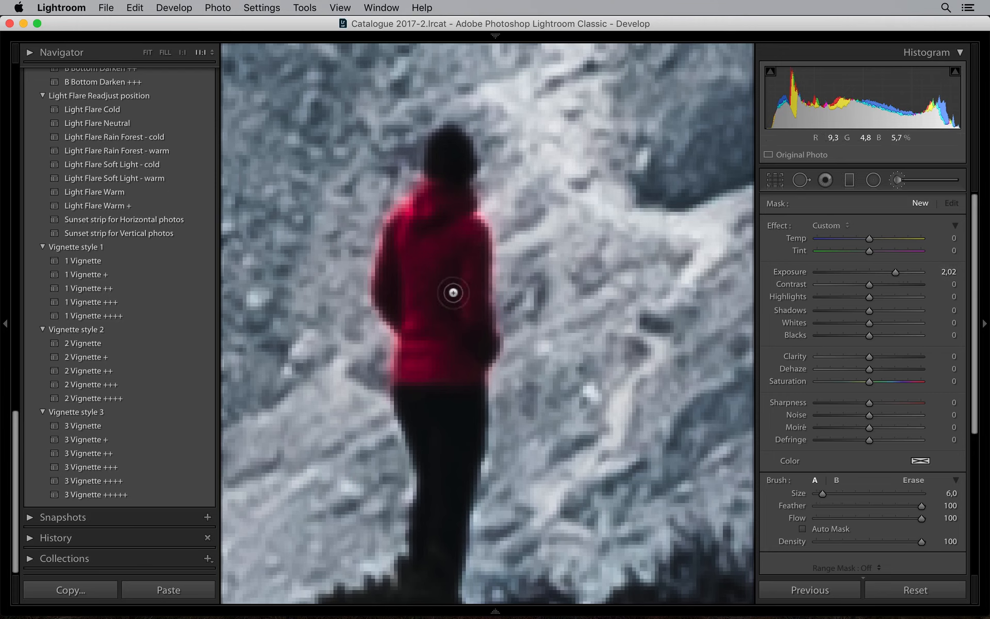
mouse_move(444, 302)
left_mouse_down()
mouse_move(405, 306)
mouse_move(390, 299)
mouse_move(410, 325)
mouse_move(388, 273)
mouse_move(412, 214)
mouse_move(397, 236)
mouse_move(391, 295)
mouse_move(396, 253)
mouse_move(430, 195)
mouse_move(458, 201)
mouse_move(472, 239)
mouse_move(482, 347)
mouse_move(472, 371)
mouse_move(410, 368)
mouse_move(411, 332)
mouse_move(408, 372)
mouse_move(427, 334)
mouse_move(459, 343)
mouse_move(441, 304)
mouse_move(404, 293)
mouse_move(422, 223)
mouse_move(448, 290)
left_mouse_up()
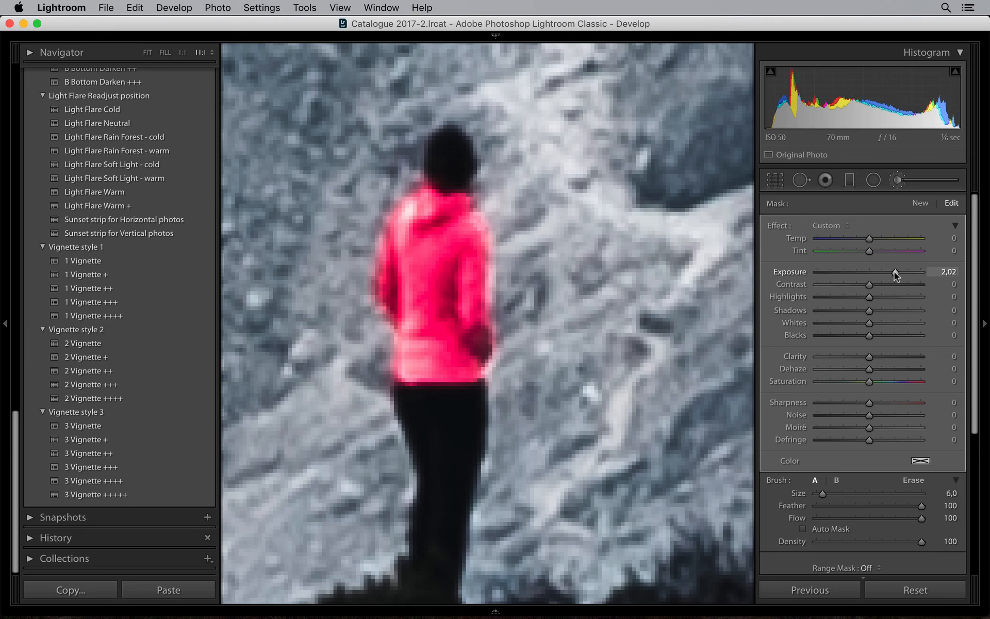
Set the jacket mask's exposure to 1.18 and temperature to 100, and finish the brush adjustment
left_click_drag(894, 272, 883, 271)
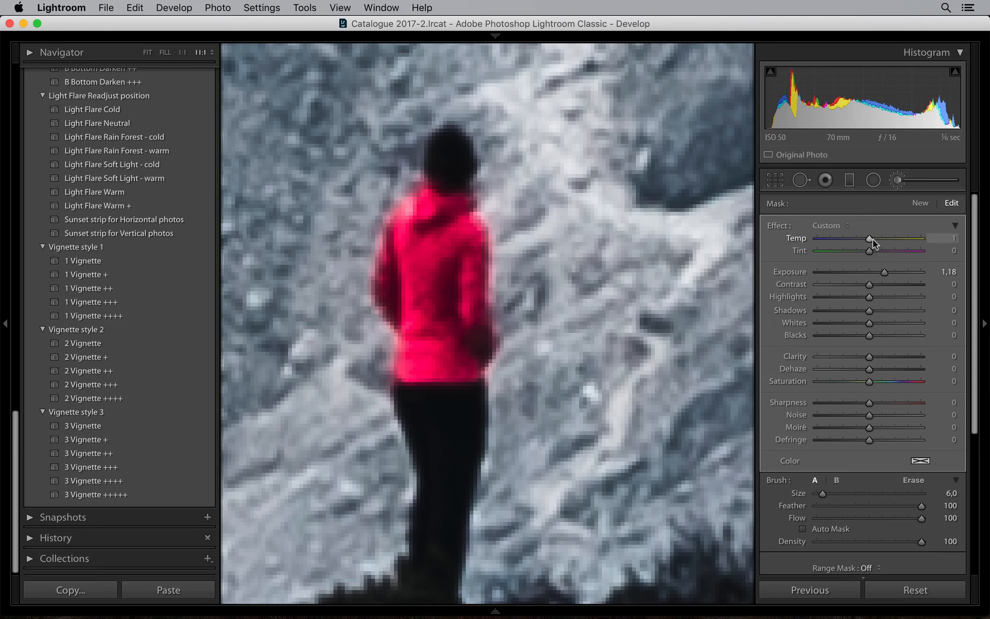
left_click_drag(874, 239, 919, 240)
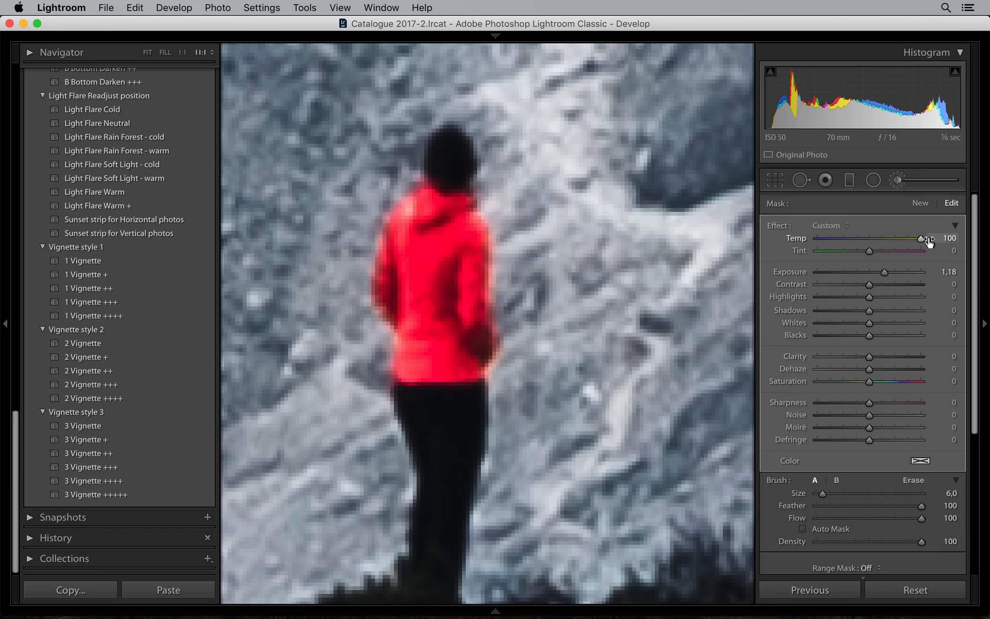
key("k")
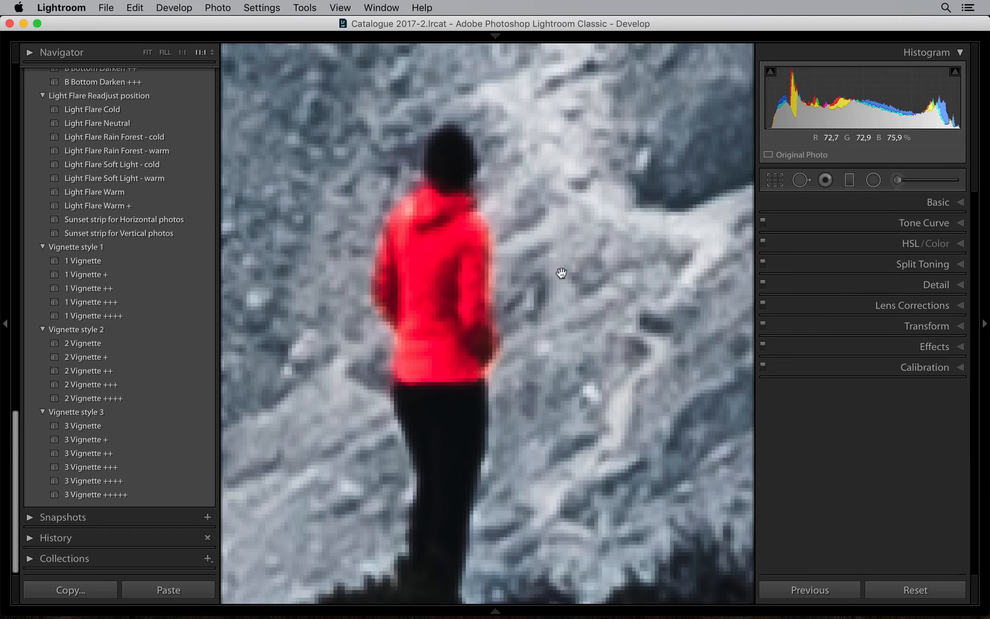
Compare the whole edited photo, including the brightened jacket, with its original before state several times
left_click(489, 311)
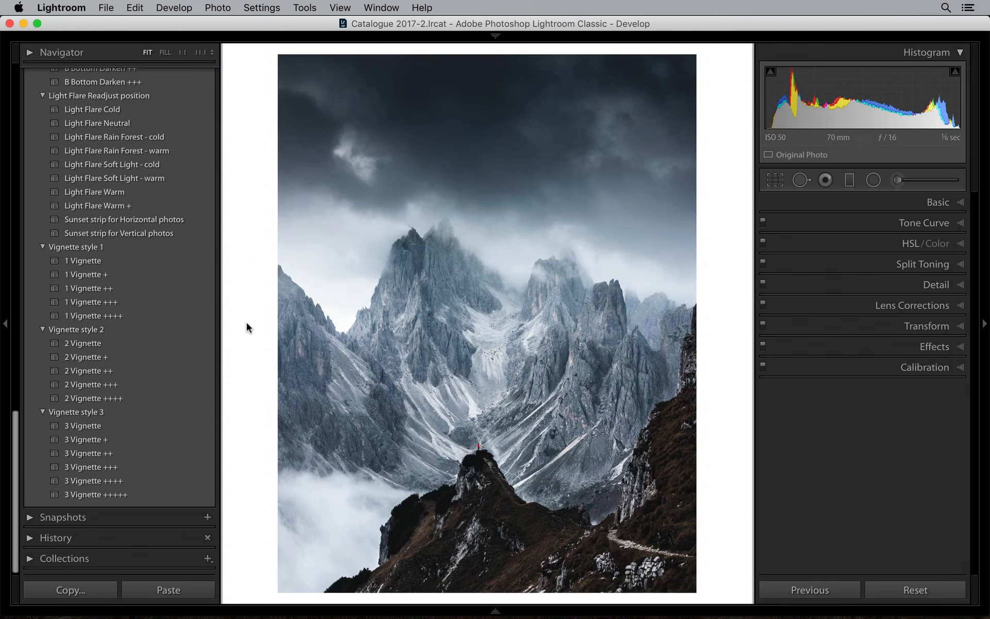
key("backslash")
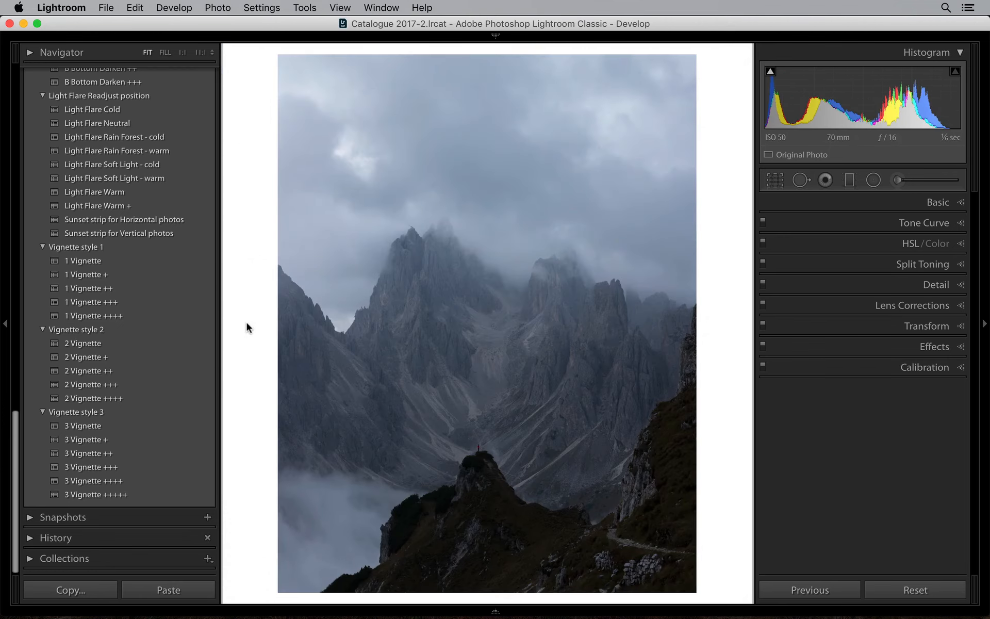
key("backslash")
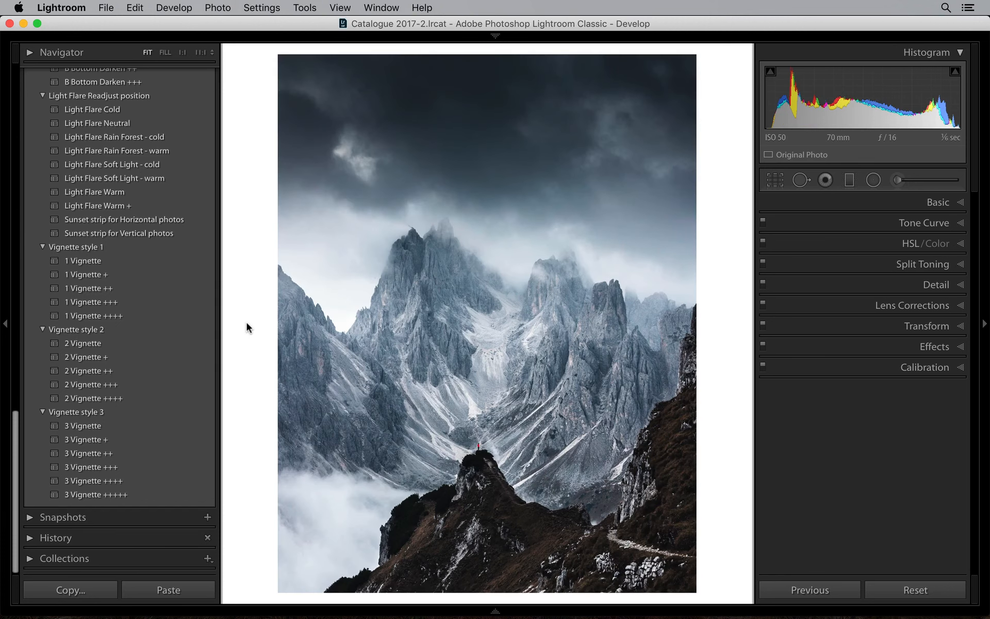
key("backslash")
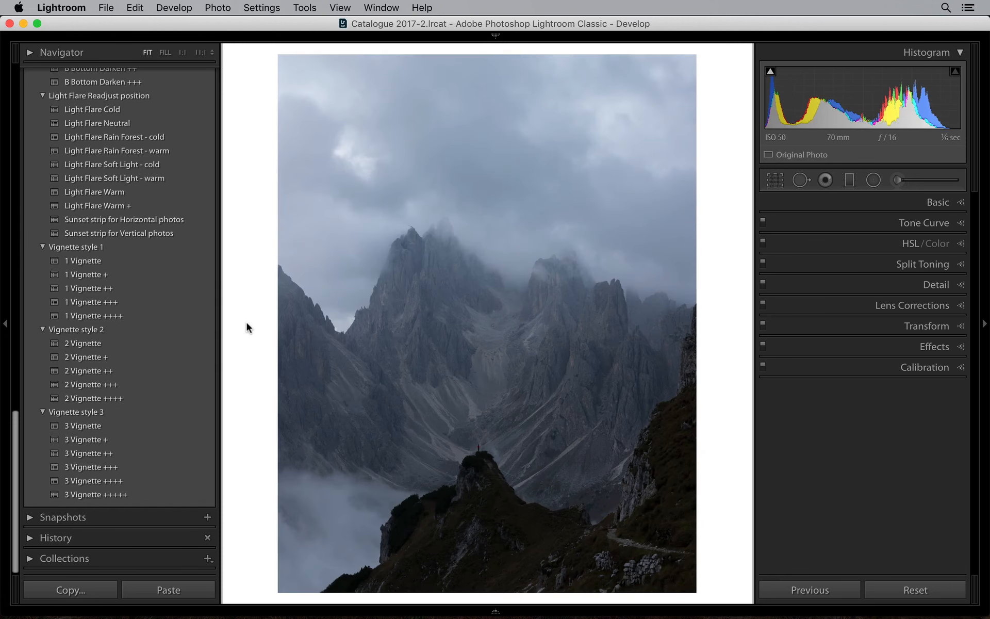
key("backslash")
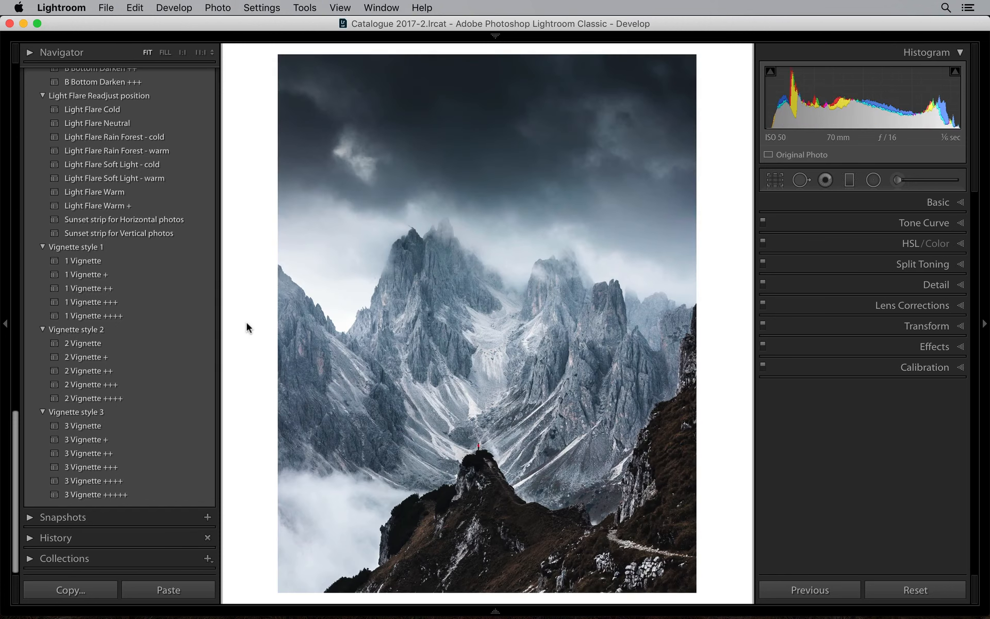
key("backslash")
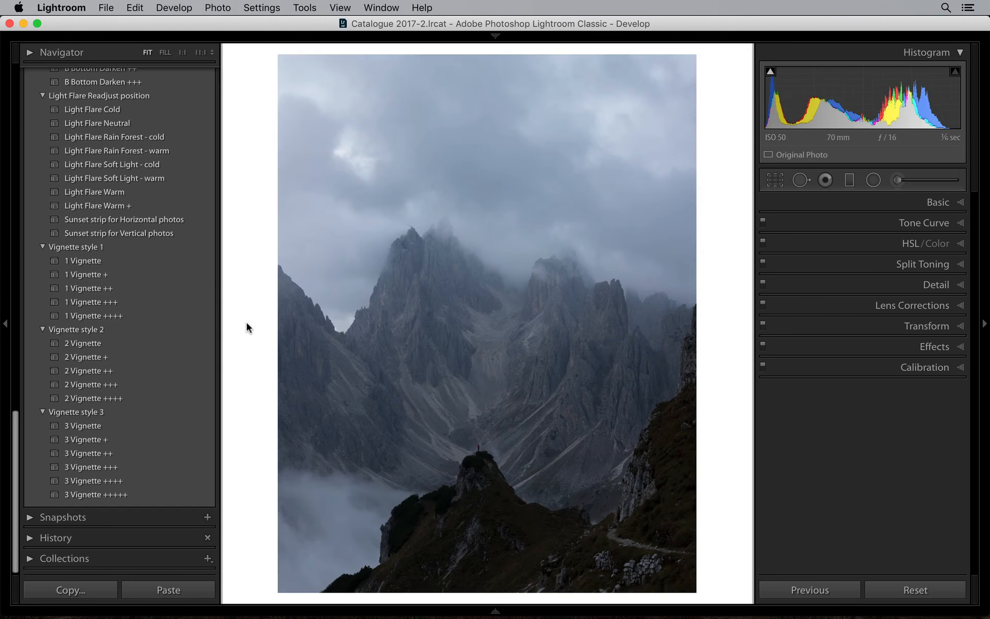
key("backslash")
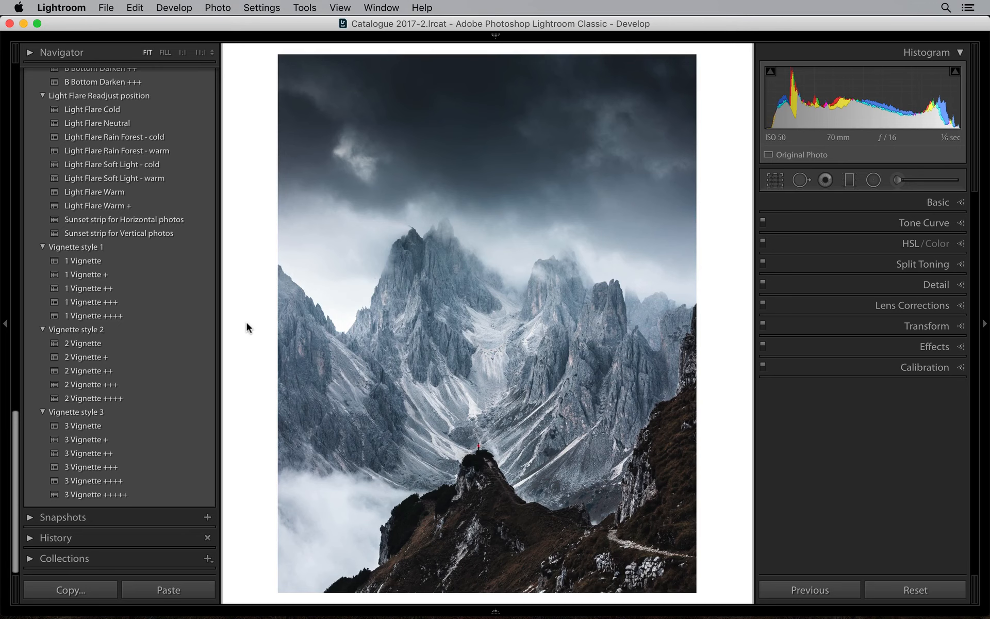
Preview the Special Mineral landscape presets on the photo, including Beboy 37 Mineral G and Beboy 40 Mineral J
scroll(177, 289, "up", 10)
scroll(176, 288, "up", 8)
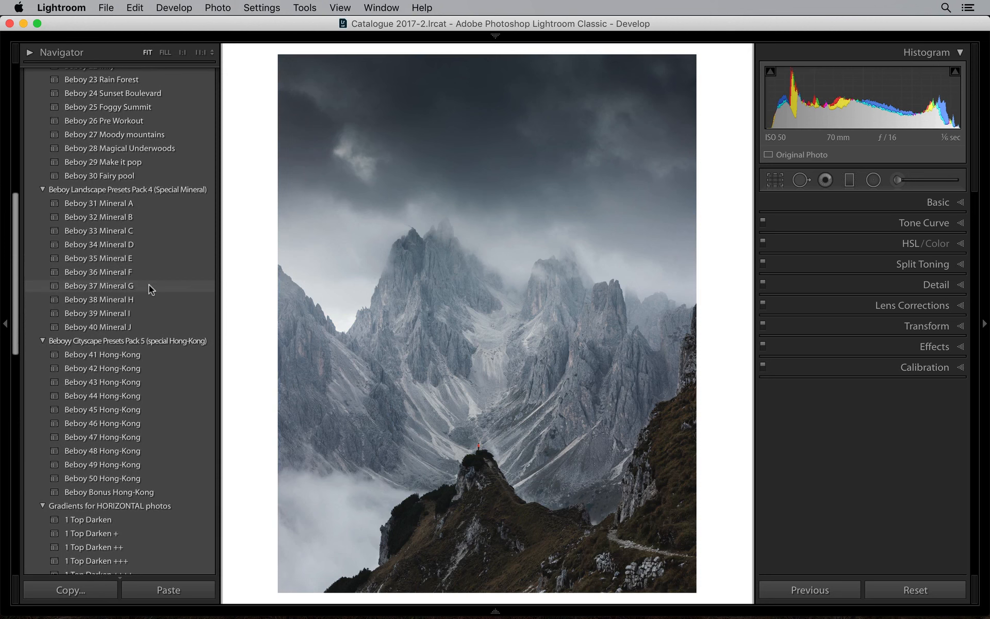
left_click(150, 285)
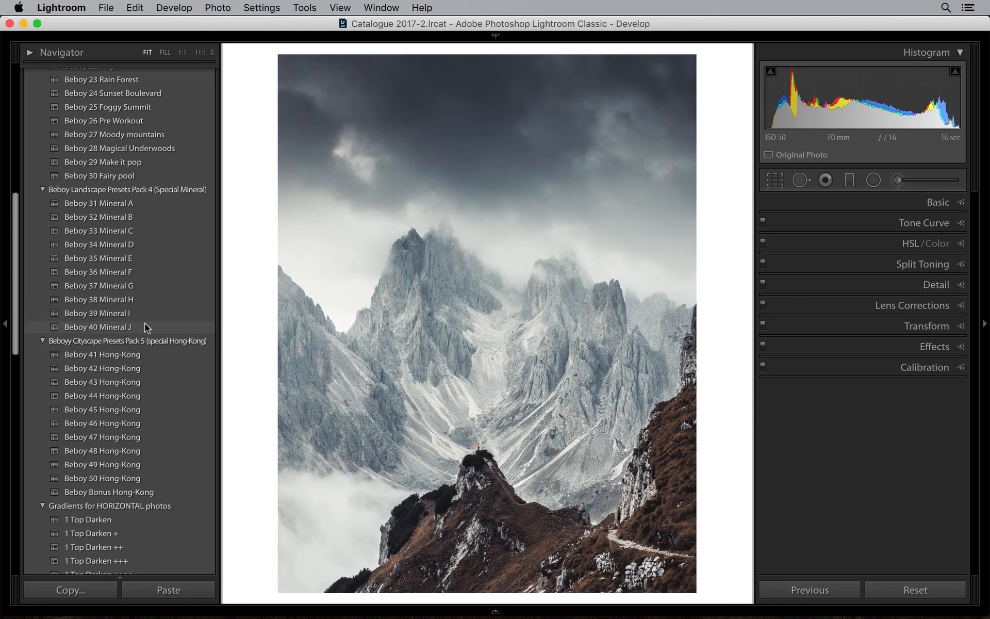
View the edited virtual copy enlarged in the Library and return to the grid with no photo selected
key("g")
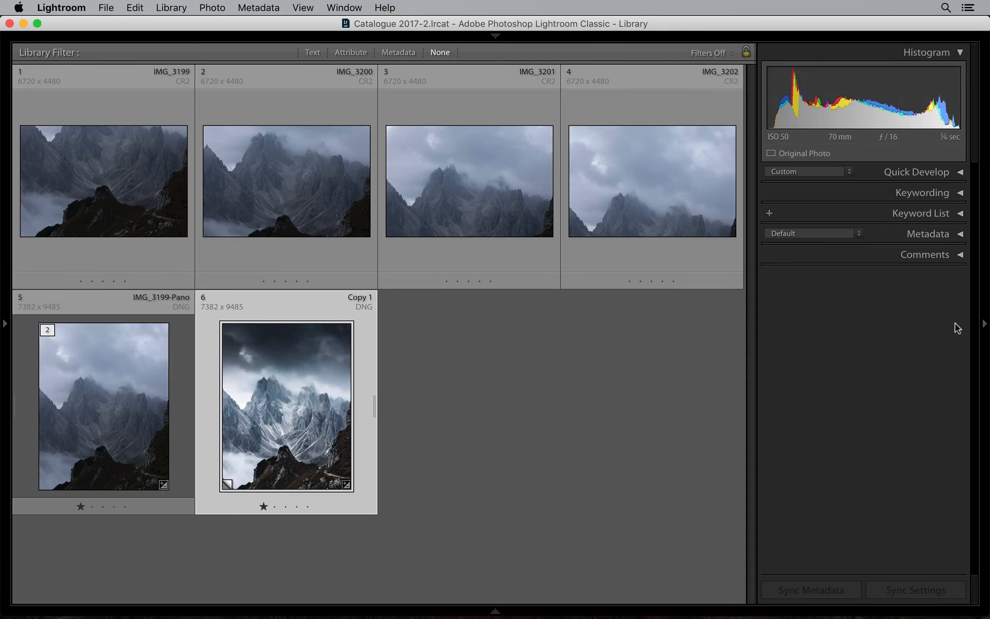
left_click(984, 323)
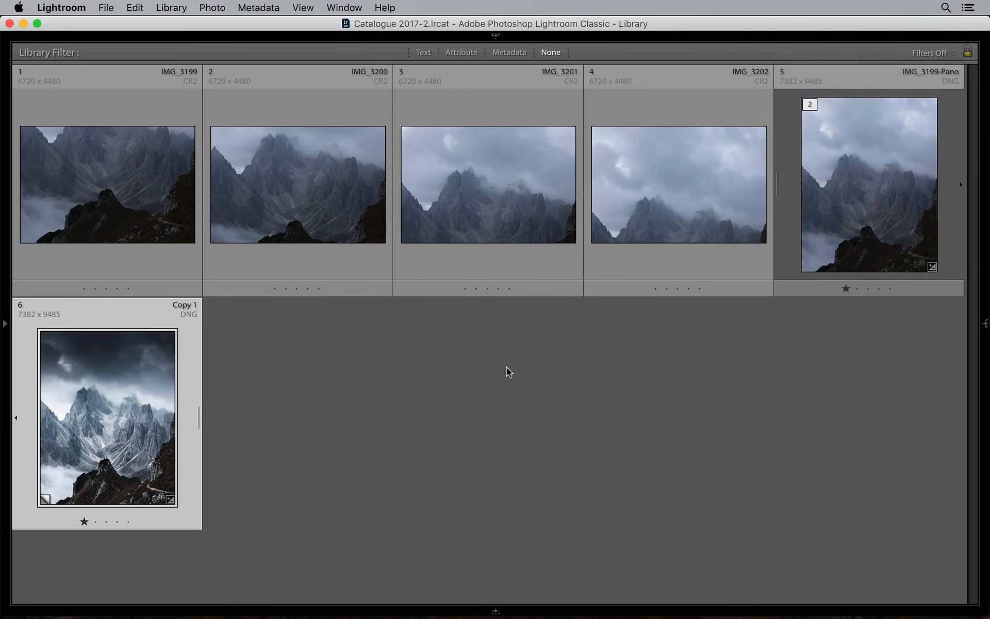
key("n")
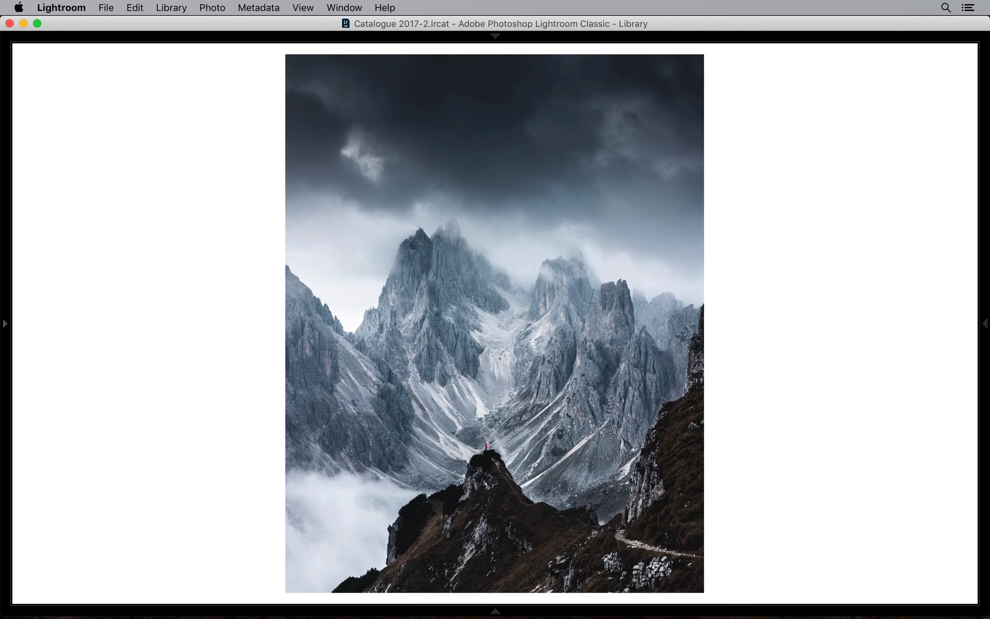
key("Escape")
left_click(362, 389)
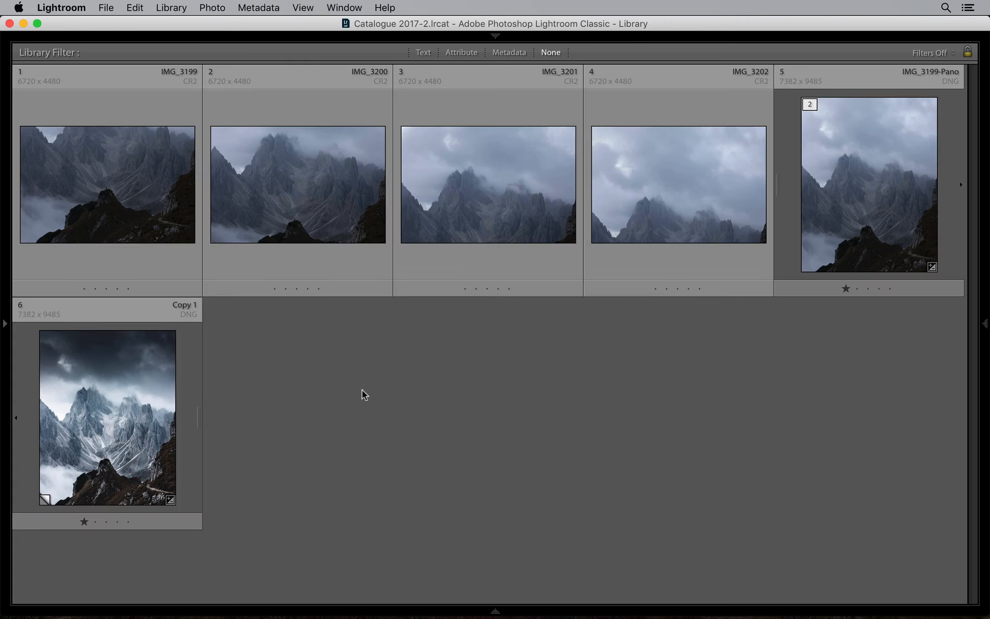